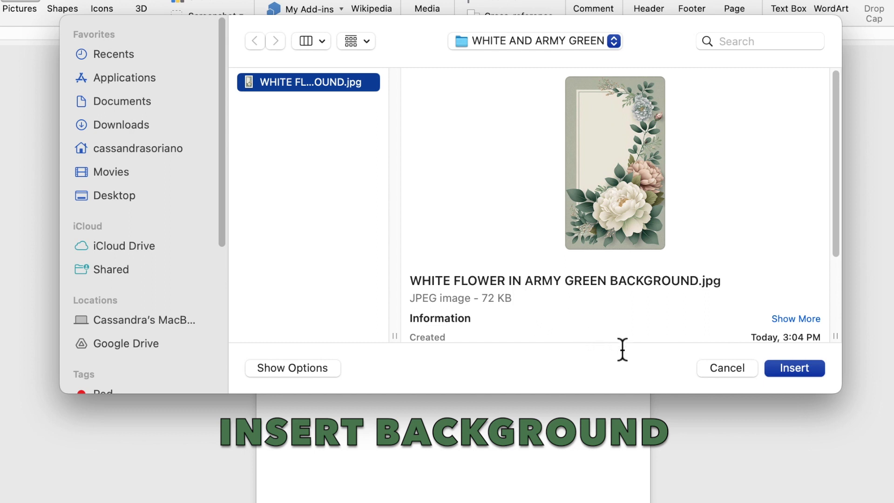
Insert the floral army-green picture and set its wrapping to Behind Text
left_click(795, 375)
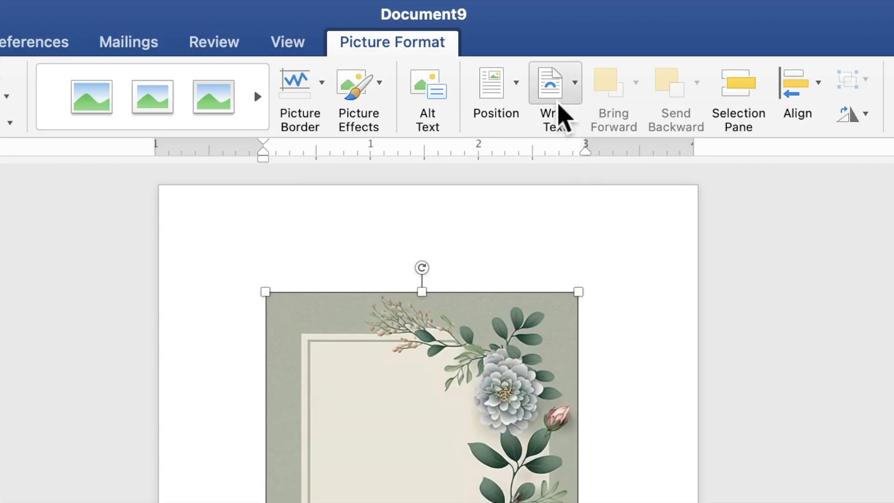
left_click(519, 36)
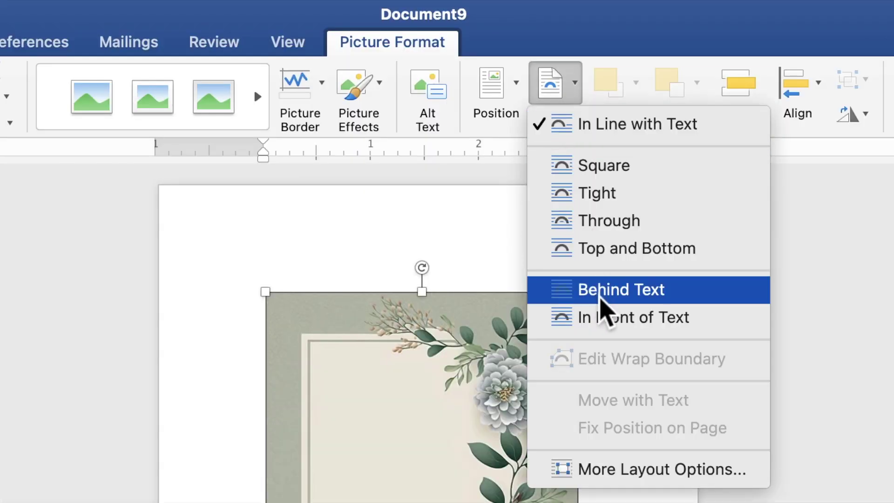
left_click(600, 299)
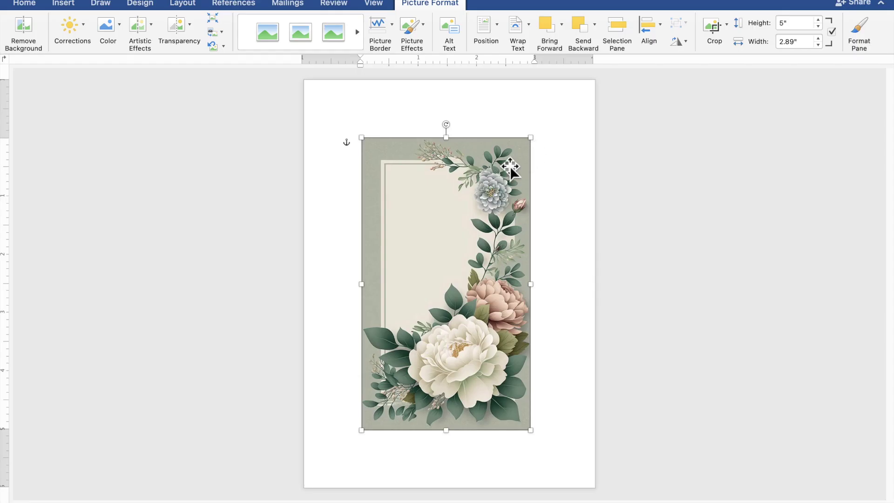
Move and stretch the picture to 8.7" by 5.02" so it covers the whole page
left_click_drag(497, 185, 439, 124)
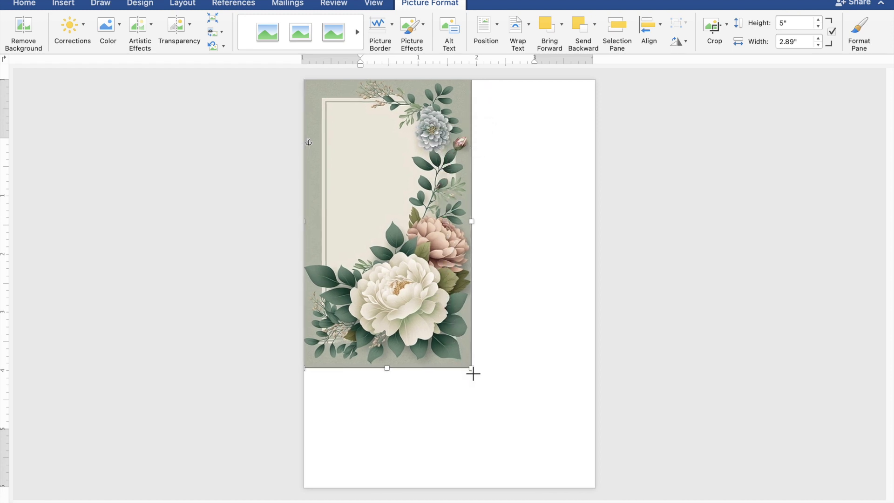
left_click_drag(475, 374, 599, 495)
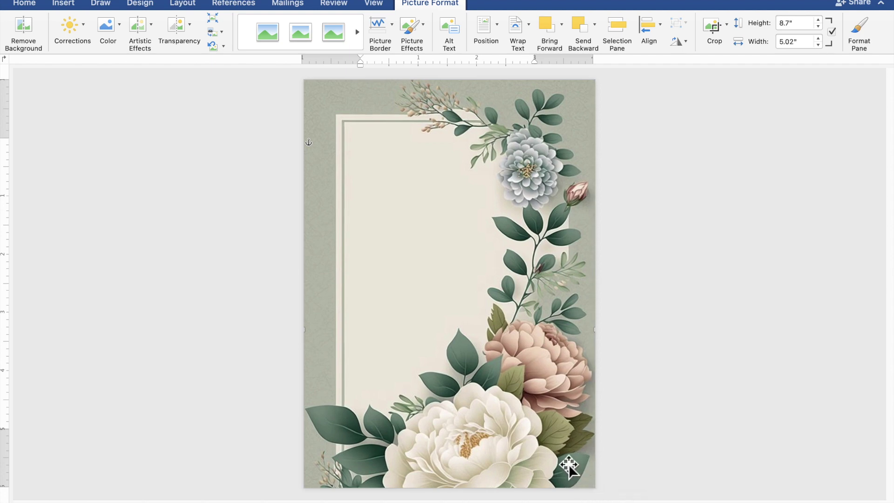
left_click_drag(568, 466, 569, 449)
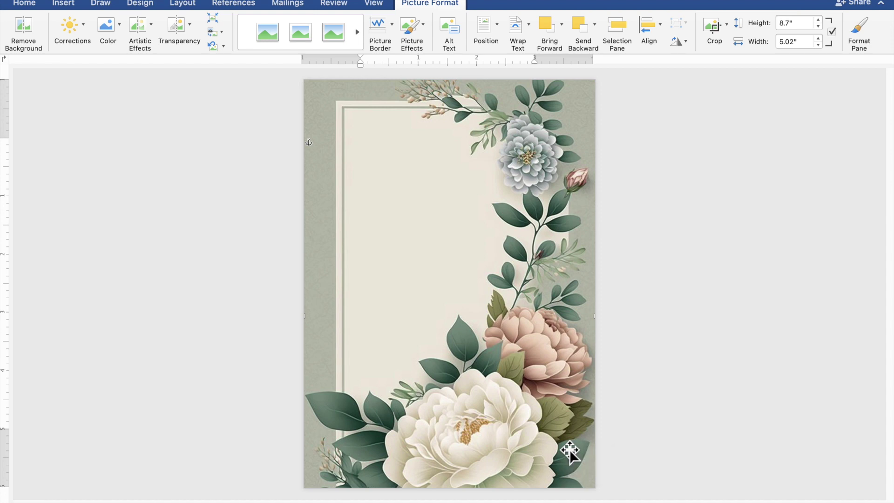
Draw a 3.27" by 1.06" rectangle near the top of the page
left_click(745, 406)
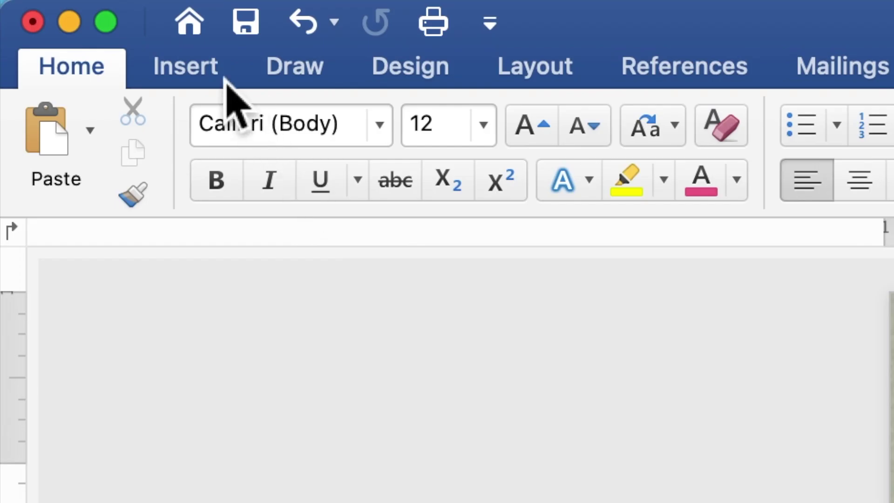
left_click(227, 80)
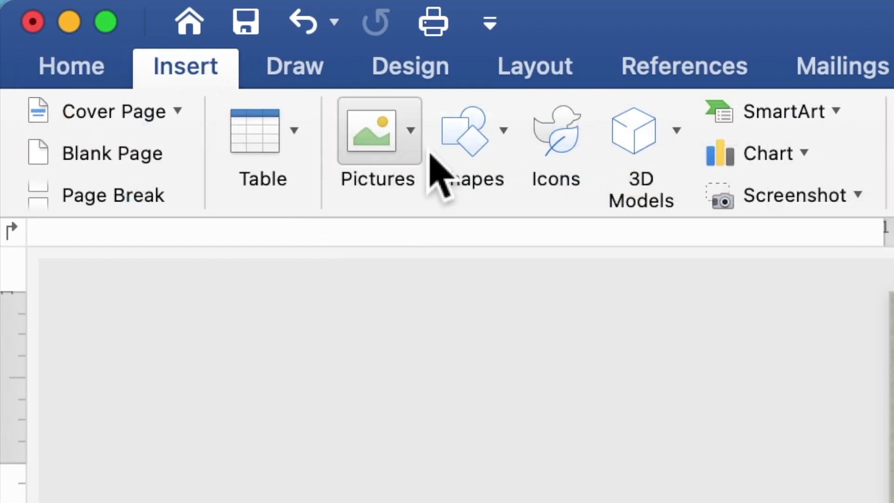
left_click(471, 160)
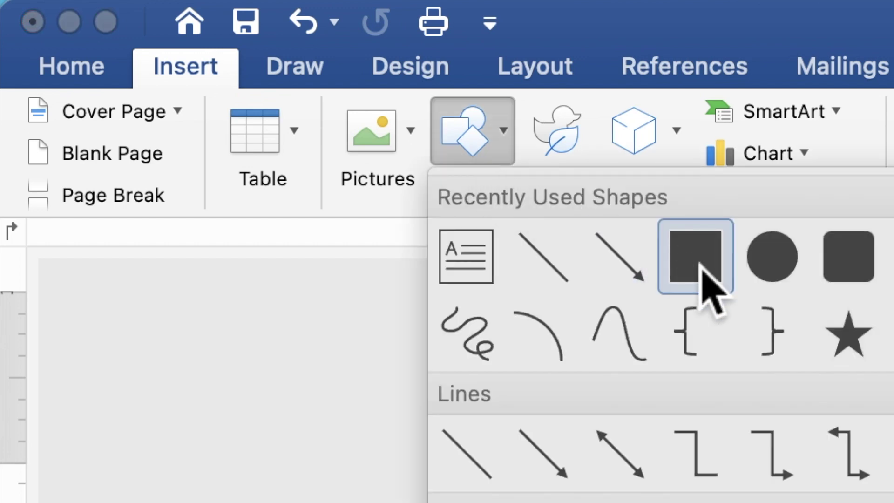
left_click(702, 276)
mouse_move(307, 117)
left_mouse_down()
mouse_move(404, 161)
mouse_move(505, 186)
left_mouse_up()
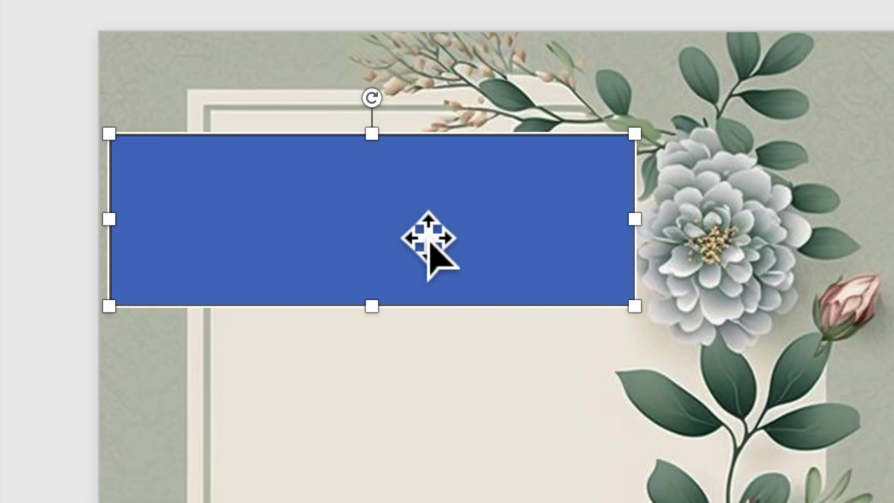
Use Add Text on the rectangle so it can hold text
right_click(413, 225)
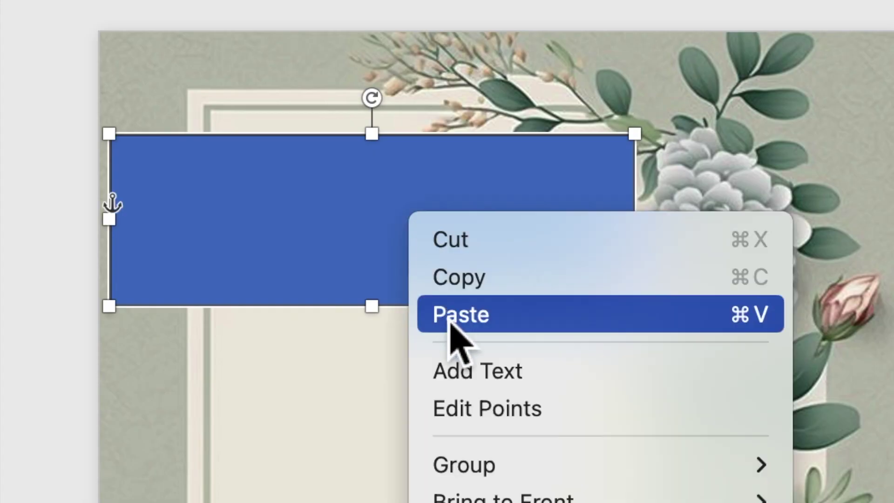
left_click(468, 383)
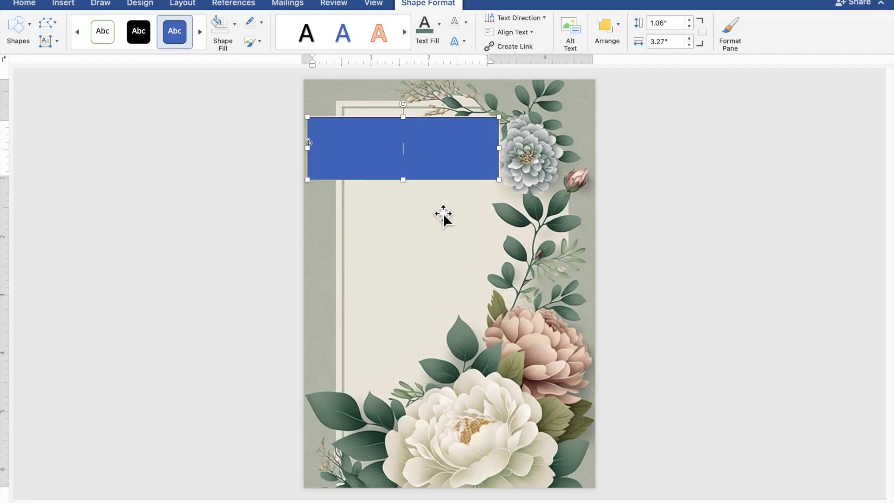
scroll(486, 398, "up", 6)
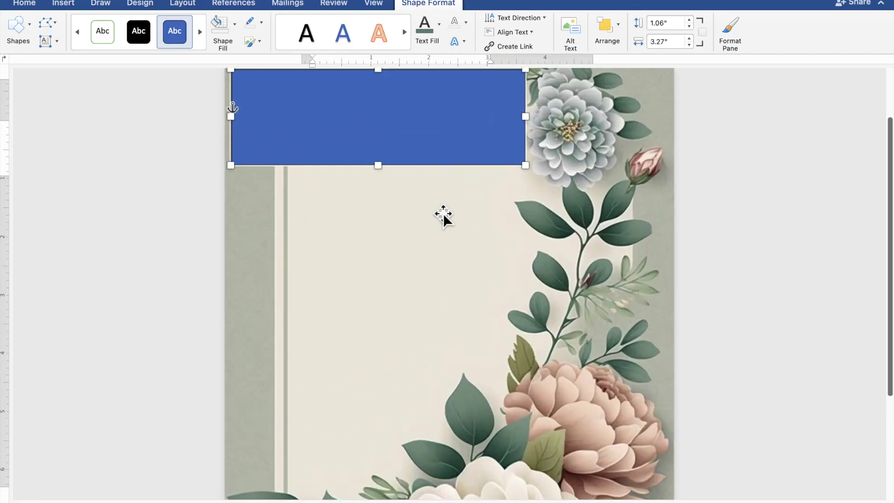
Type TOGETHER WITH THEIR FAMILIES inside the blue rectangle
scroll(443, 215, "up", 2)
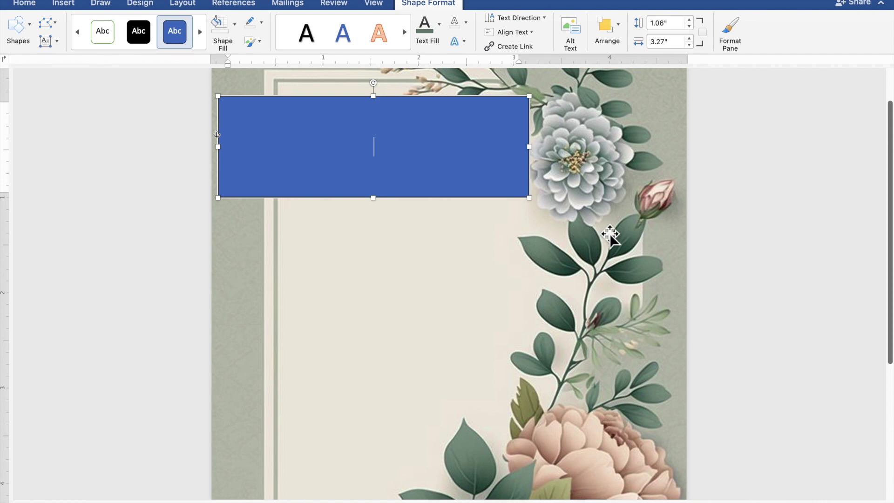
type("TO")
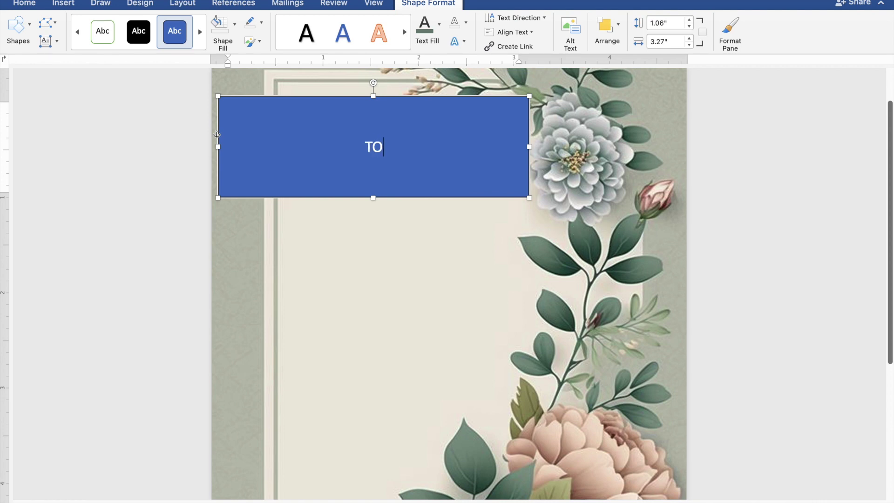
type("IGETHER")
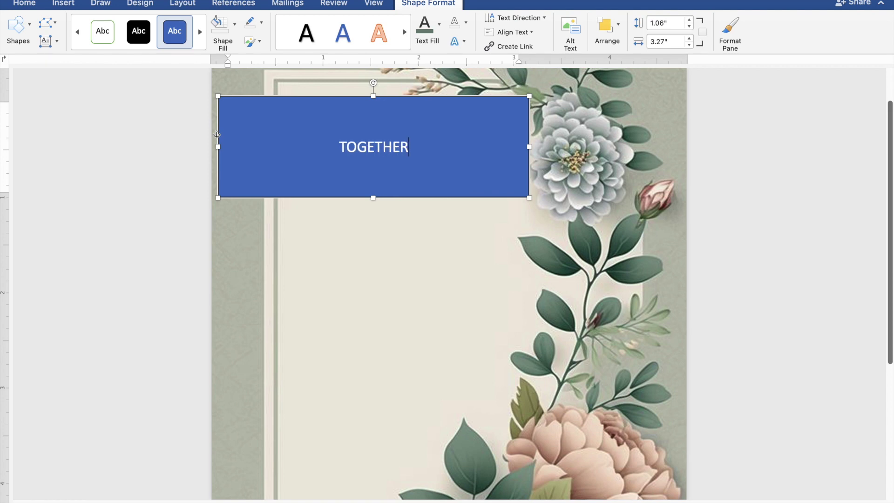
type(" WIT")
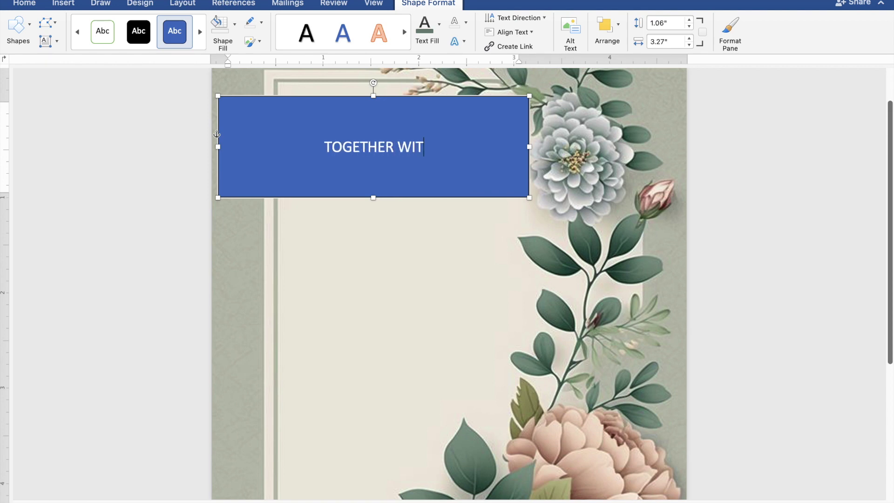
type("H TH")
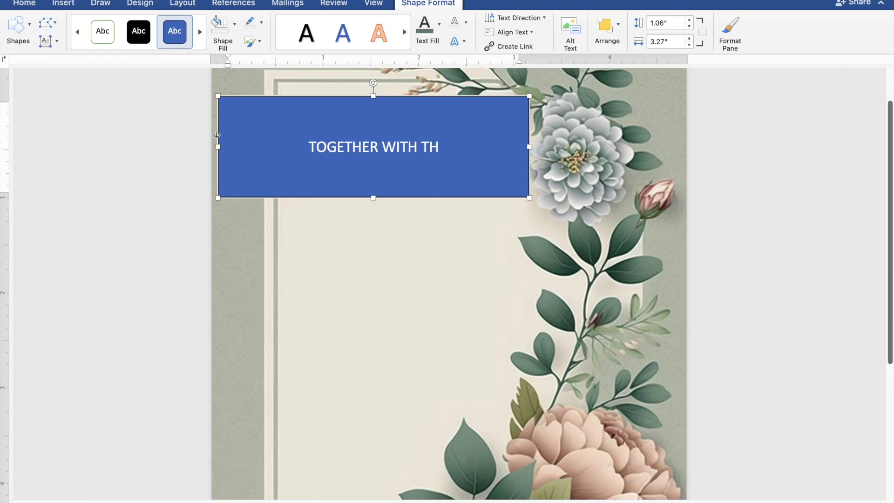
type("E")
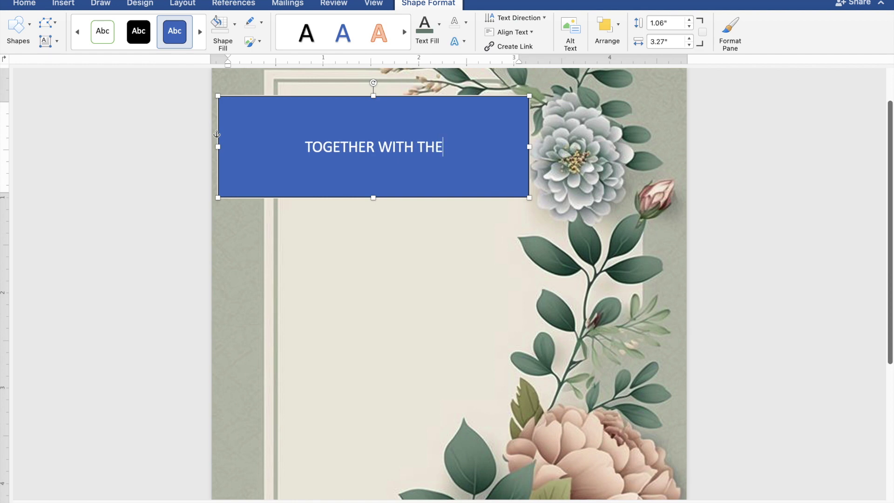
type("IR")
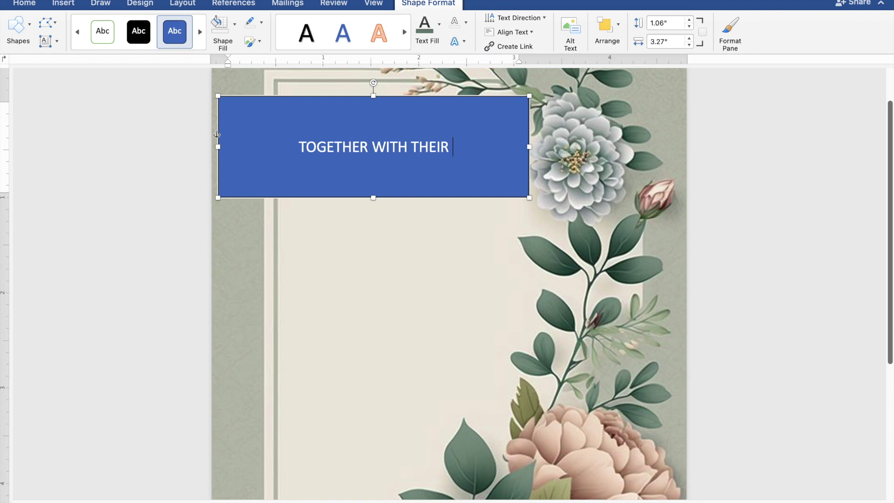
type(" FAMILIES")
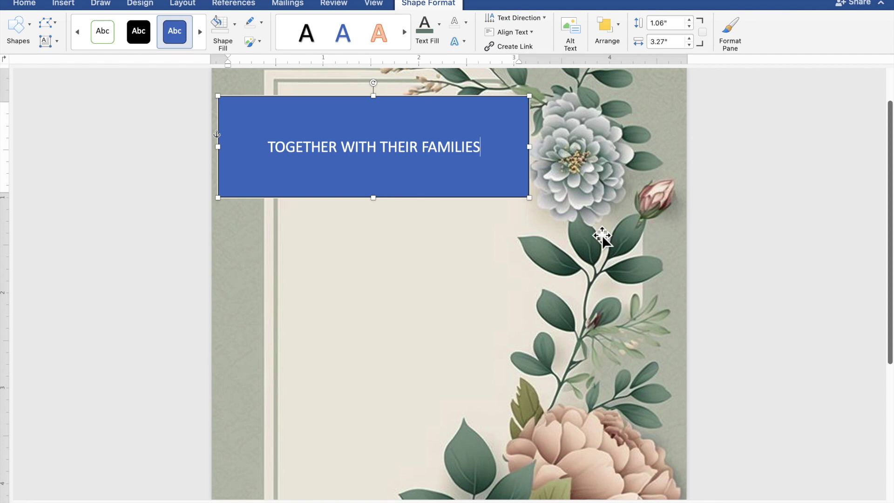
Give the rectangle no fill and no outline, and make its text black
left_click_drag(481, 150, 279, 151)
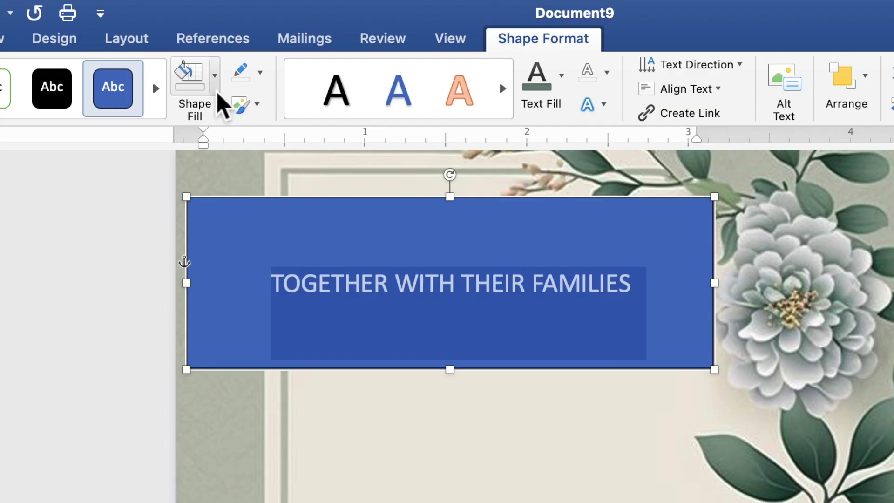
left_click(216, 91)
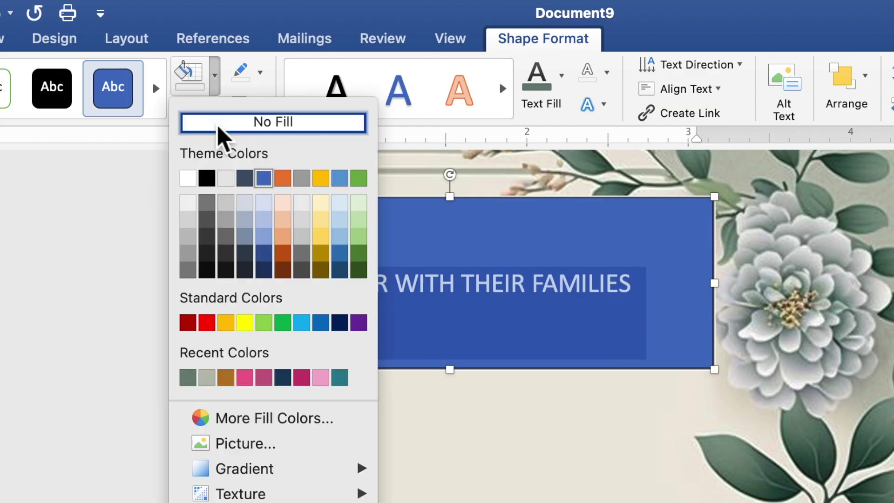
left_click(217, 129)
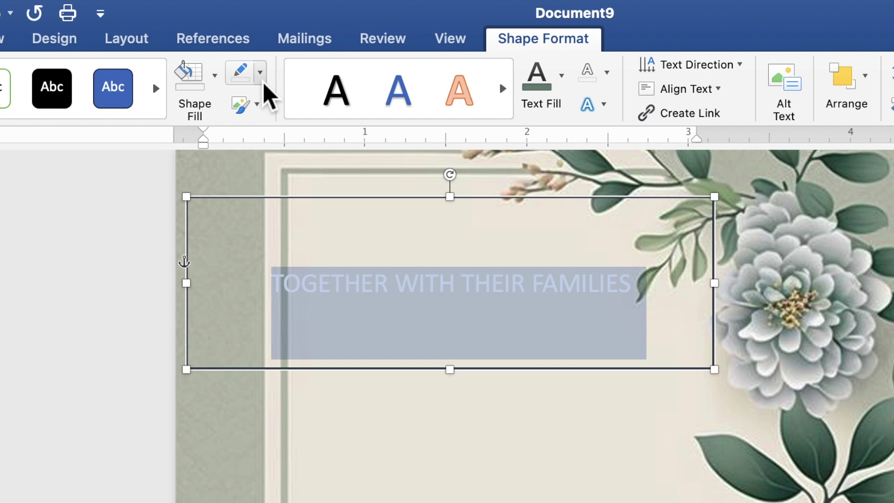
left_click(261, 74)
left_click(263, 112)
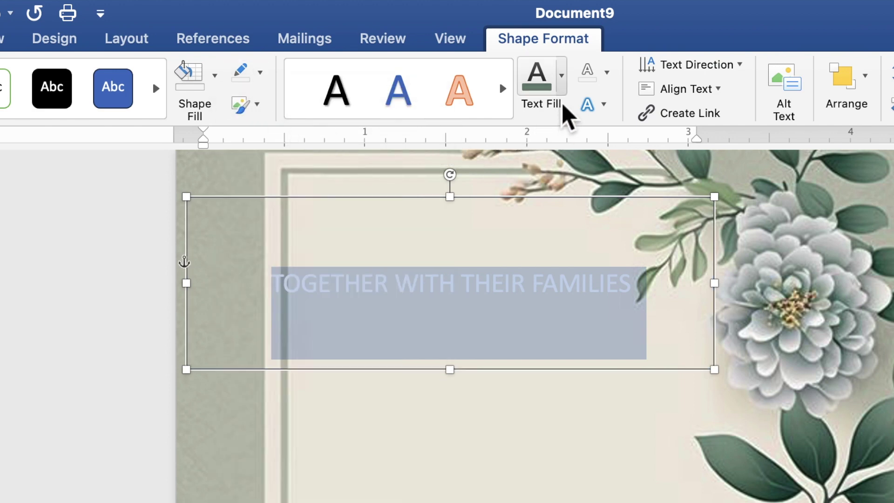
left_click(563, 91)
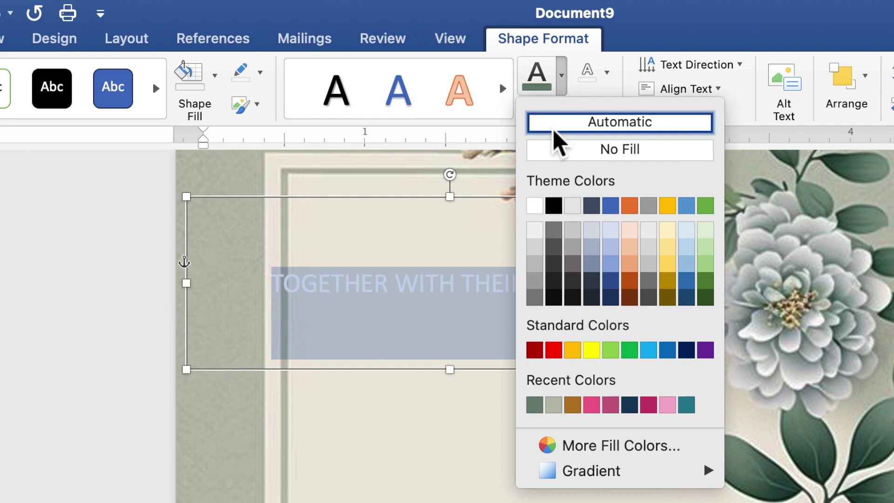
left_click(561, 211)
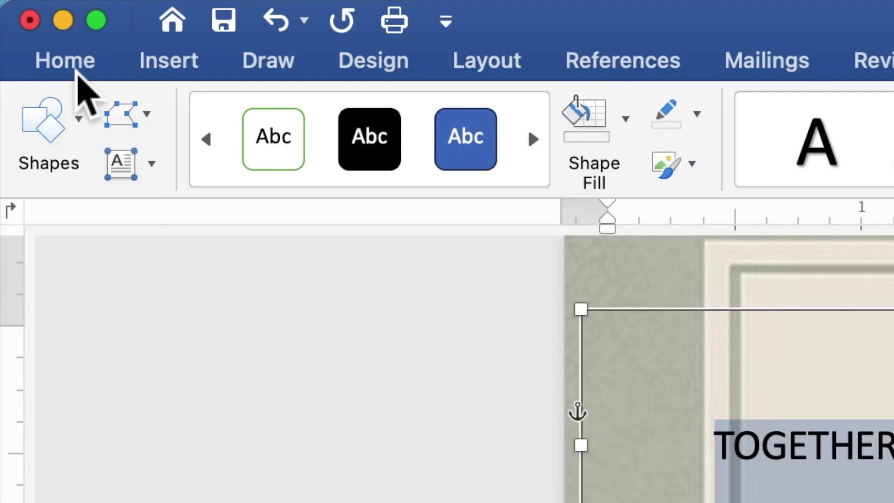
Format the heading as Times New Roman 9 pt and resize its box to 0.78" tall
left_click(75, 75)
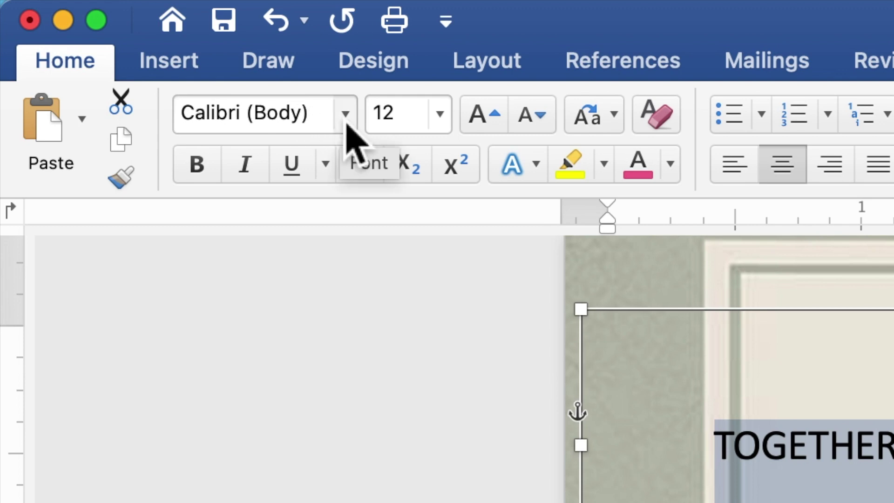
left_click(345, 122)
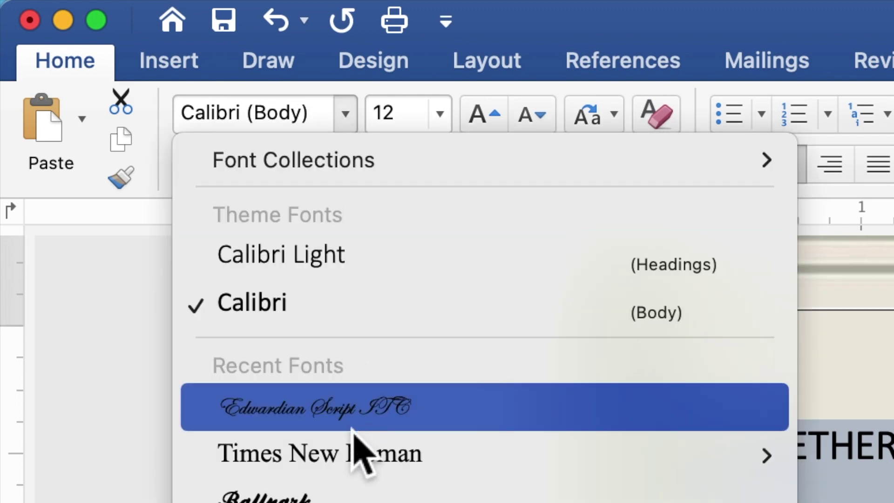
left_click(355, 458)
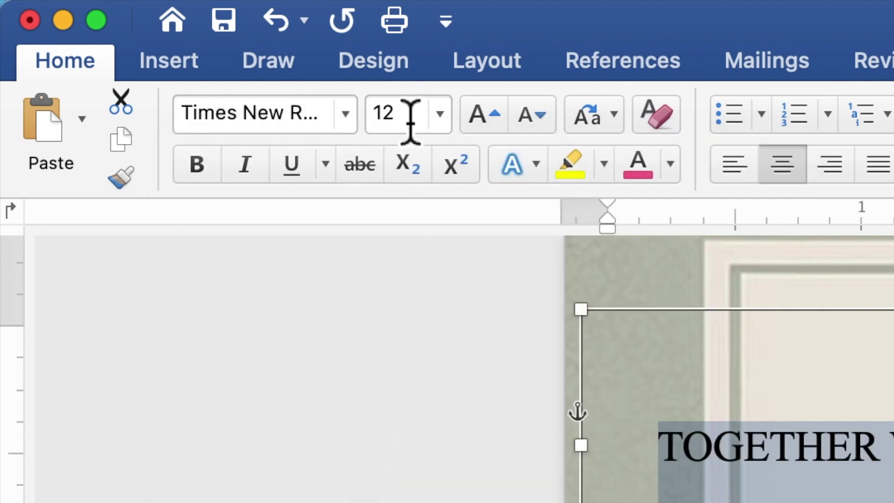
left_click(386, 119)
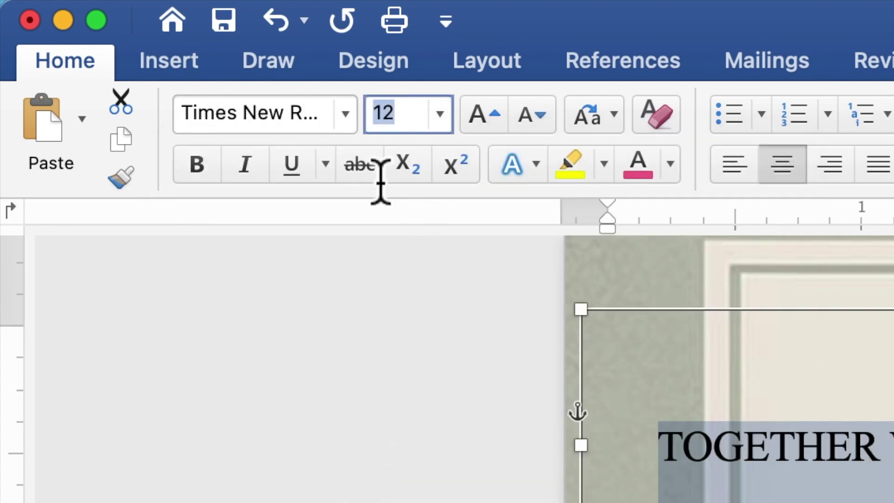
type("9")
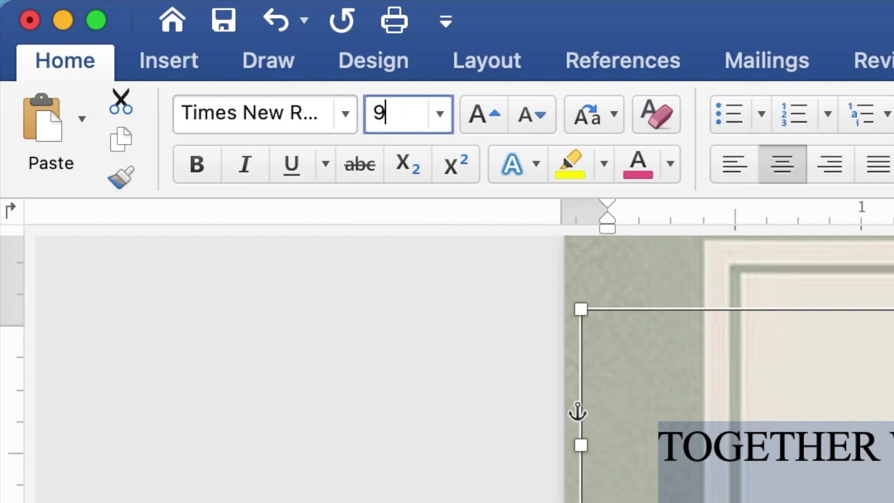
key("Return")
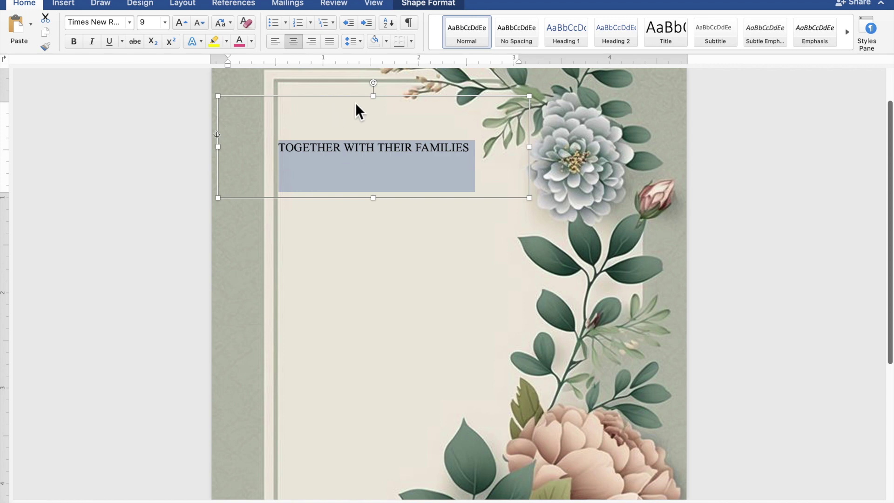
left_click_drag(379, 105, 384, 141)
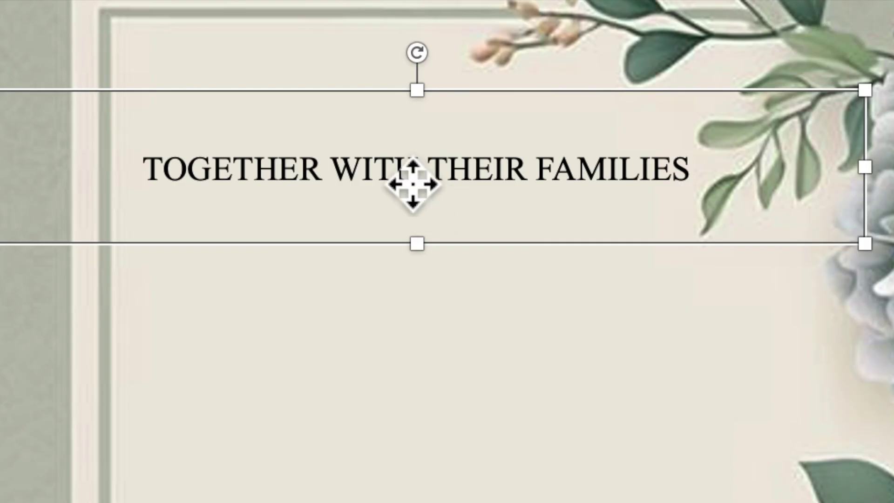
Copy and paste the heading text box, move the copy below, and stretch it to 1.79" tall
right_click(409, 179)
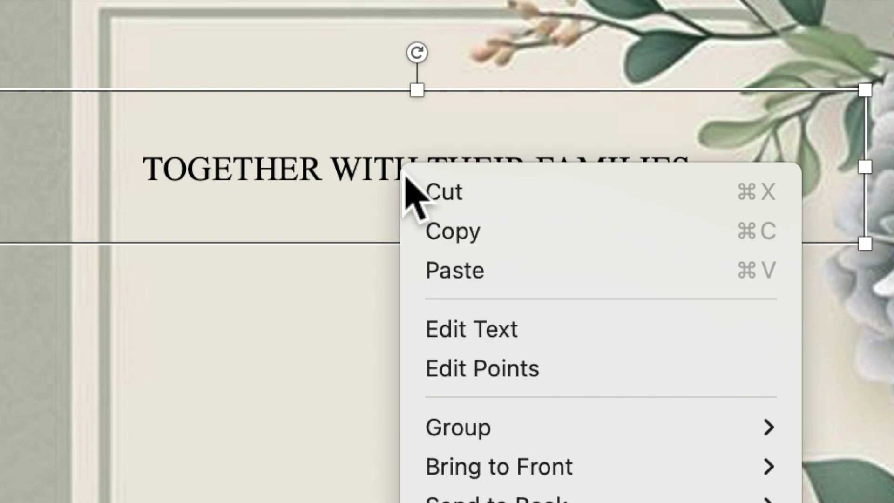
left_click(438, 231)
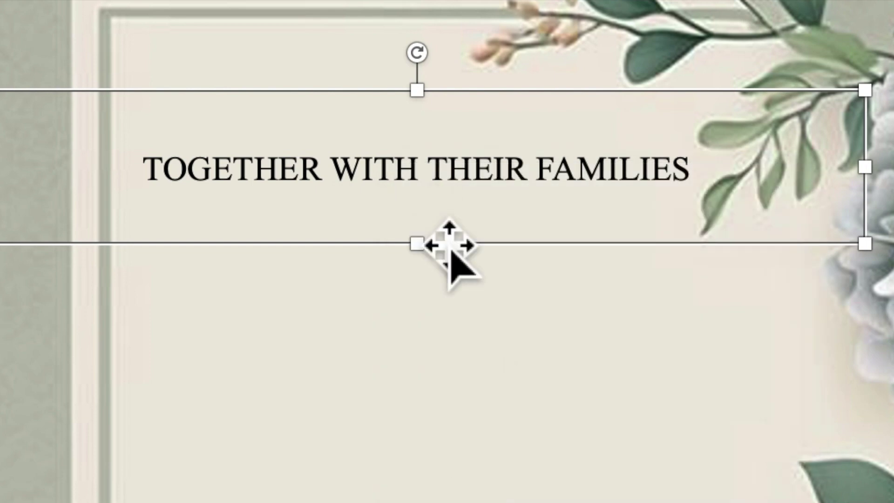
right_click(381, 184)
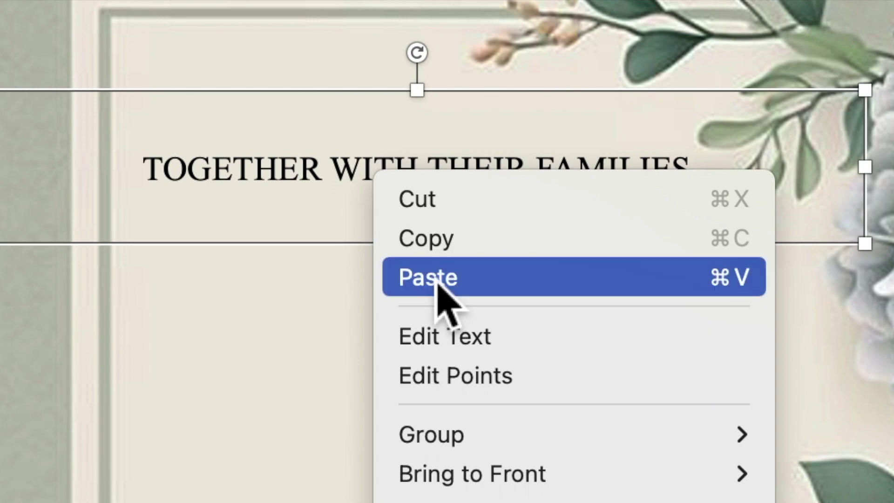
left_click(436, 279)
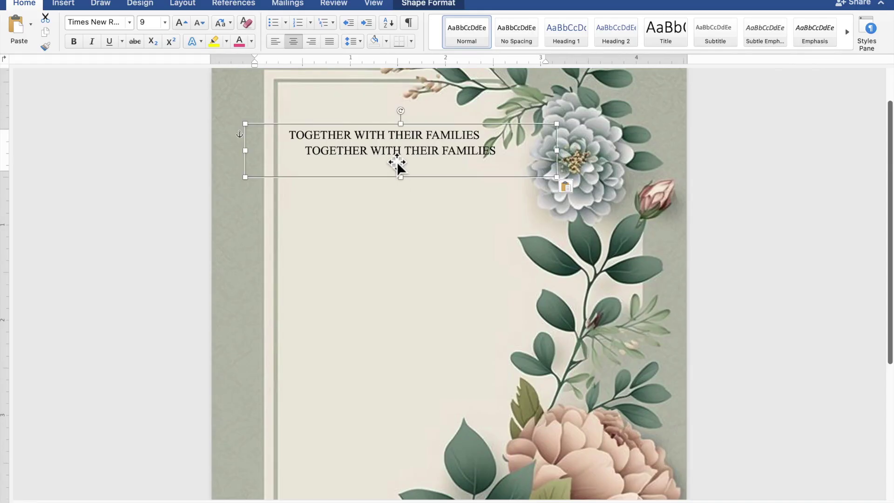
left_click_drag(399, 166, 397, 208)
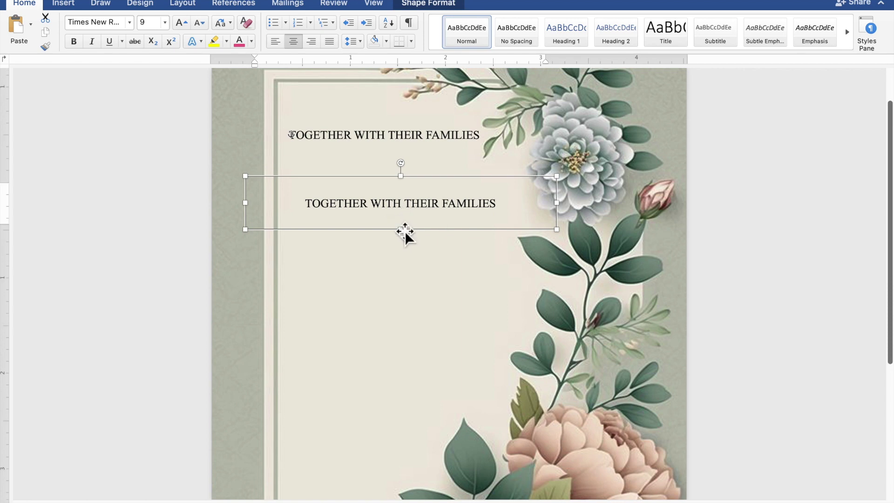
left_click_drag(408, 270, 408, 350)
Replace the copy's text with the groom's name, AND, and the bride's name on separate lines
left_click(478, 272)
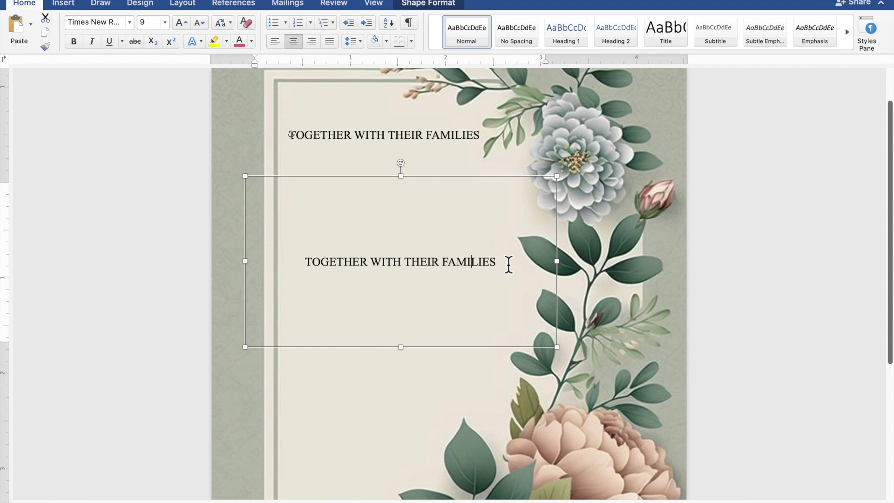
left_click_drag(462, 266, 339, 269)
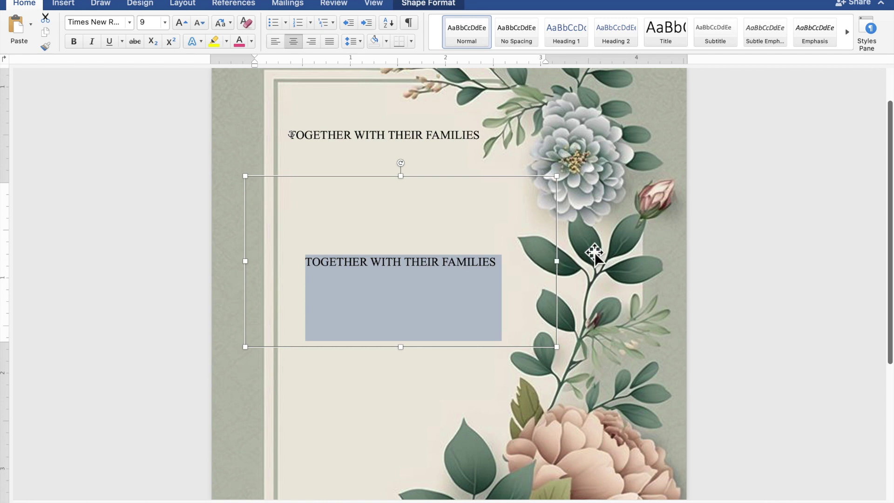
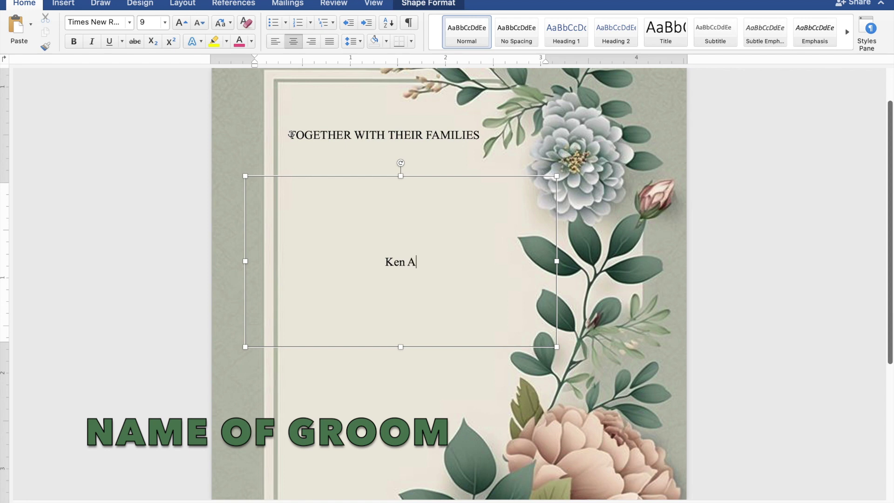
key("Return")
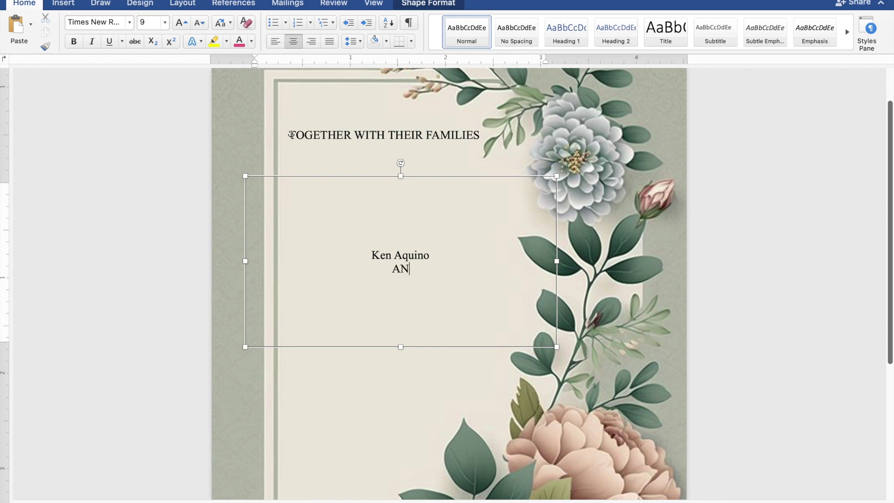
type("AND")
key("Return")
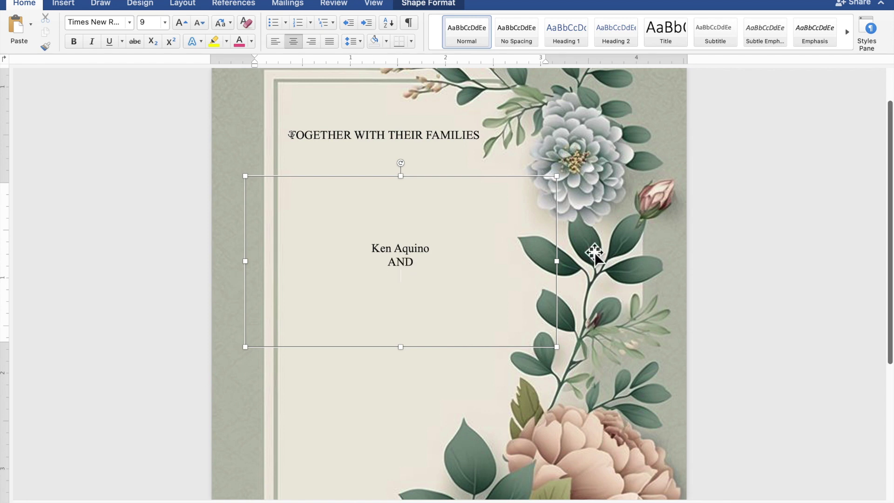
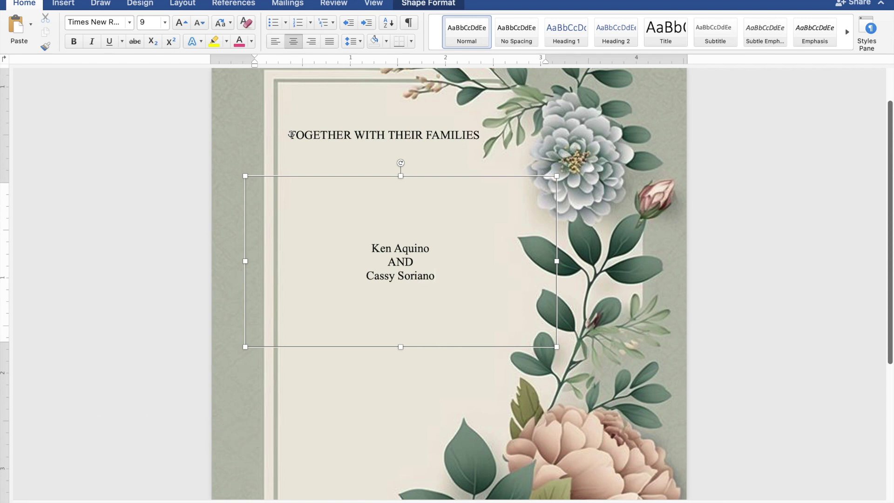
Format the couple's names as Edwardian Script ITC, 40 pt, in a grey-green colour
left_click_drag(441, 282, 375, 285)
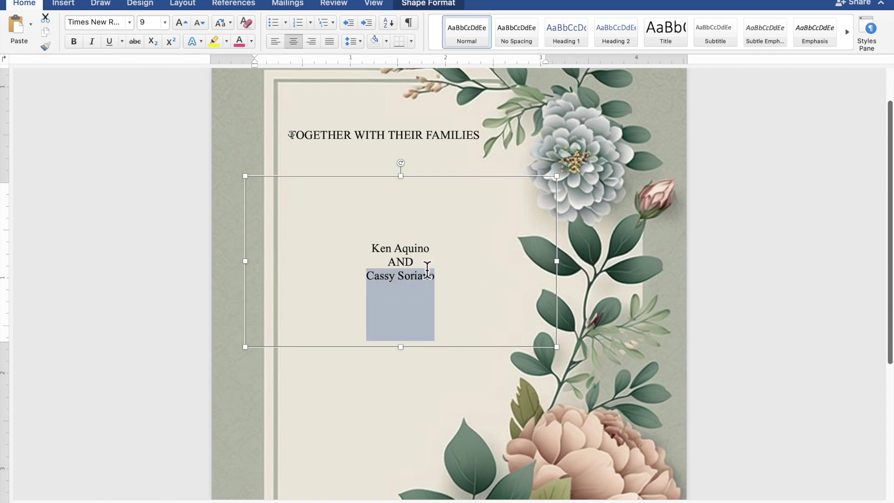
left_click_drag(435, 251, 374, 255)
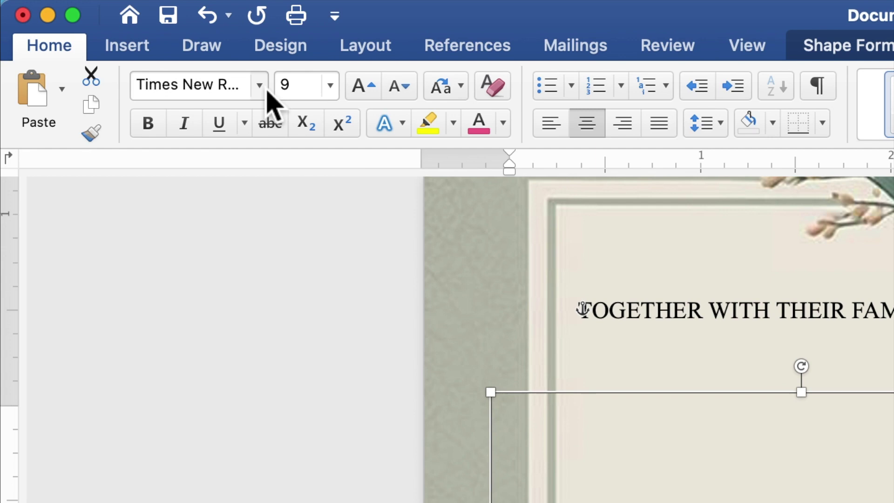
left_click(260, 85)
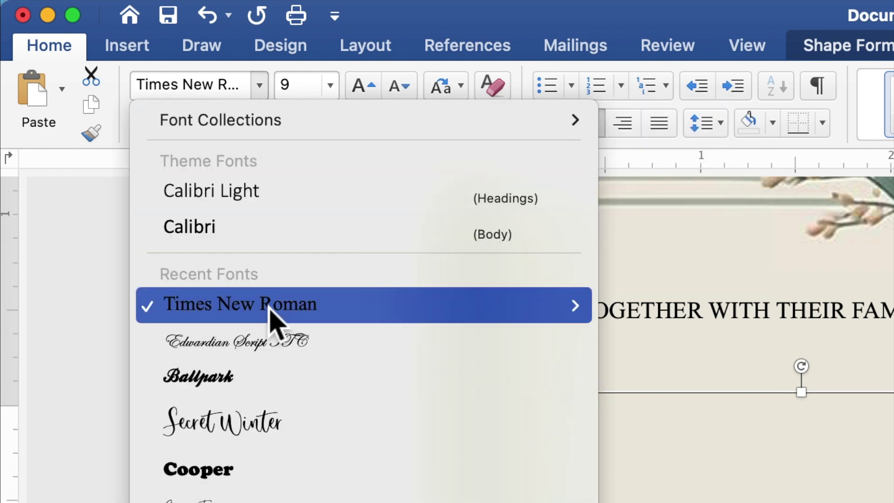
left_click(260, 349)
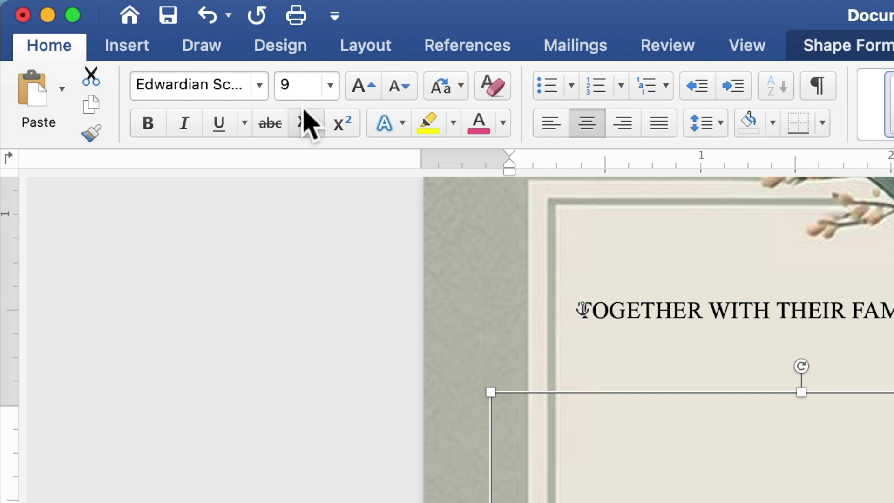
left_click(283, 93)
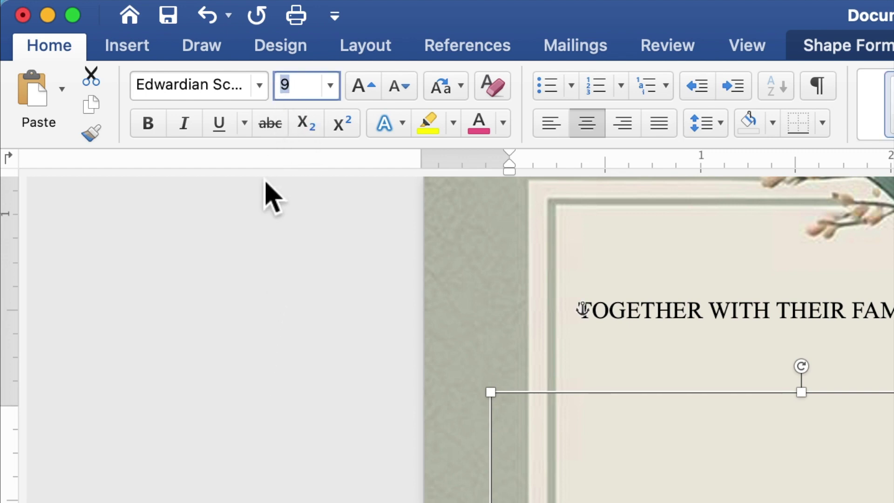
type("40")
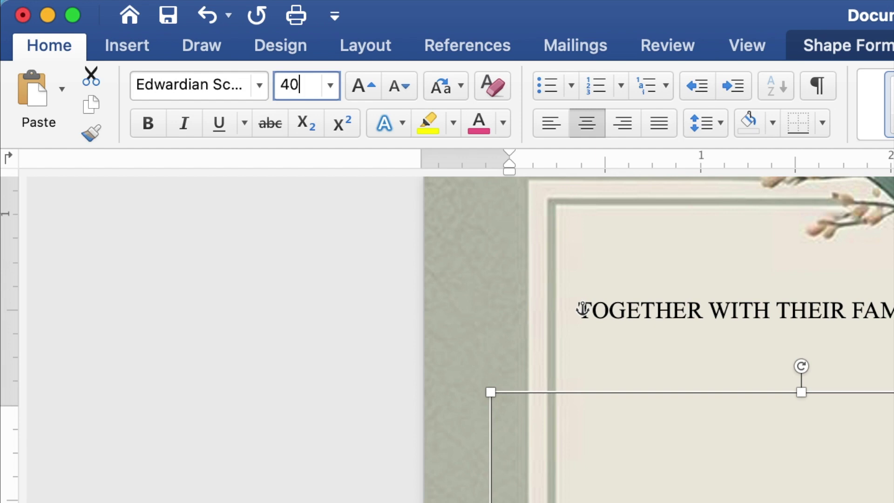
key("Return")
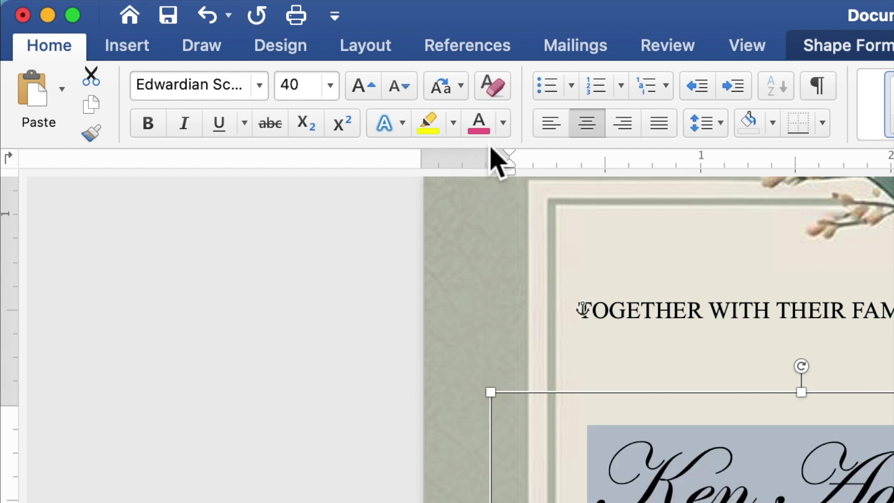
left_click(503, 124)
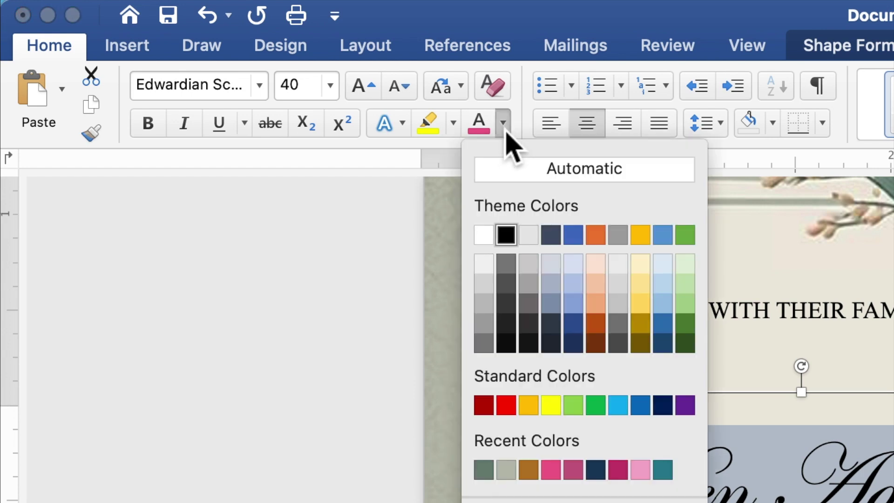
left_click(484, 470)
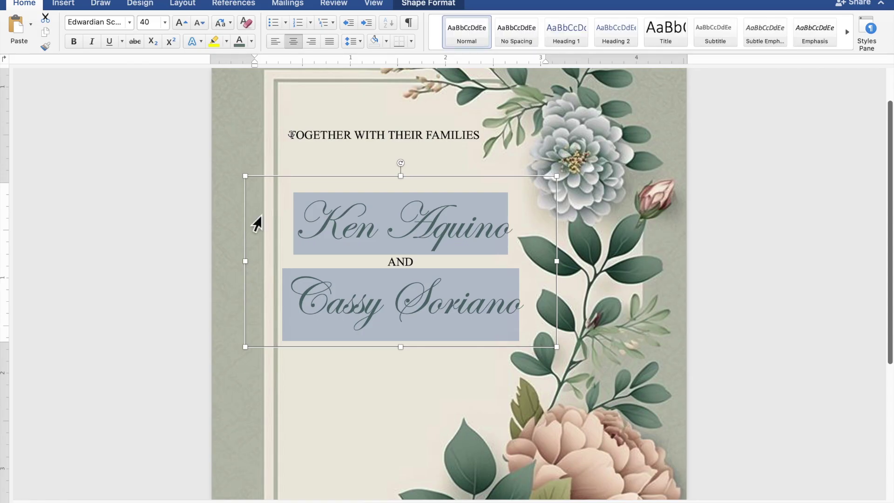
Paste another copy of the TOGETHER WITH THEIR FAMILIES text box
left_click(364, 145)
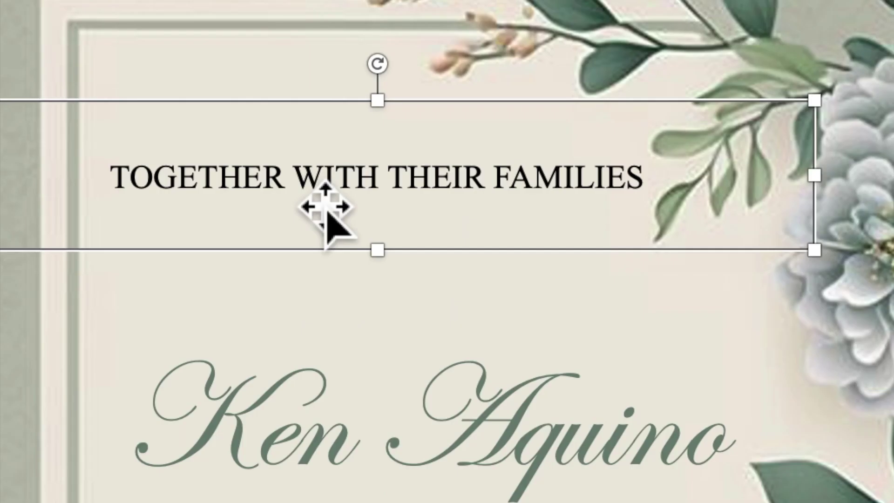
right_click(309, 191)
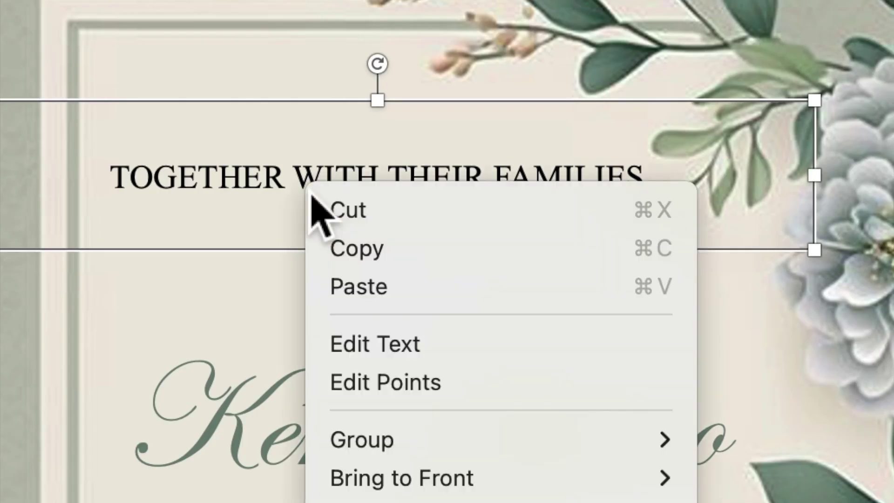
left_click(343, 254)
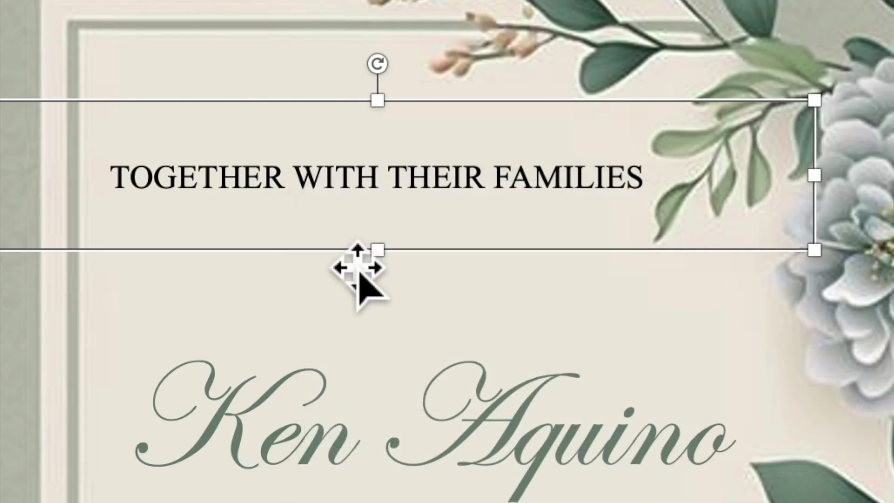
right_click(326, 187)
left_click(363, 282)
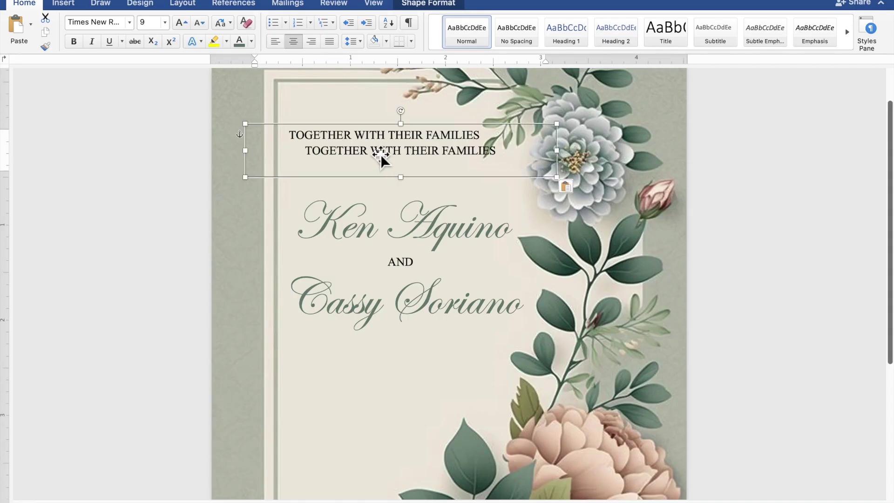
Place the copy below the bride's name, enlarge it to about 1.2" tall, and select its text
left_click_drag(374, 245, 391, 361)
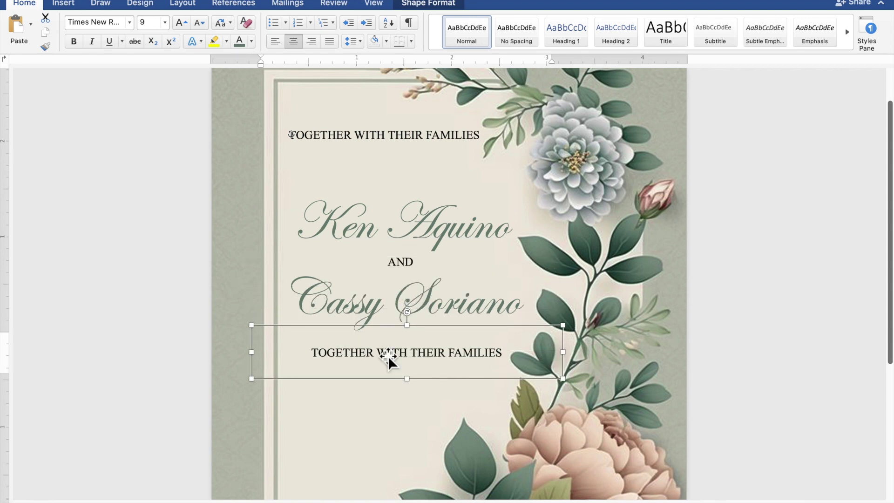
scroll(388, 358, "down", 2)
scroll(387, 356, "down", 3)
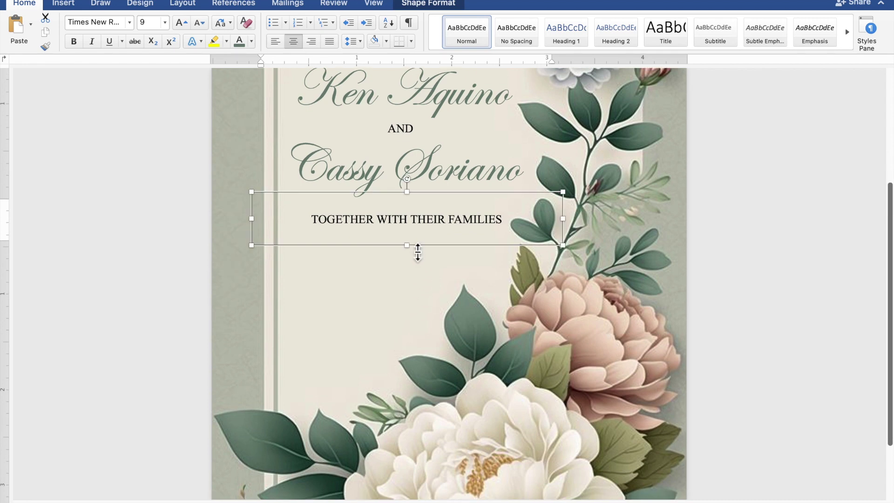
left_click_drag(418, 252, 423, 334)
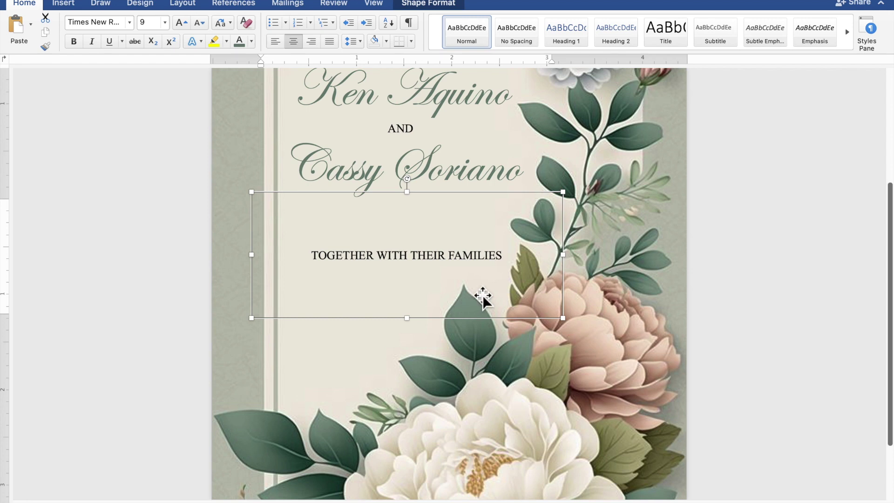
left_click_drag(521, 256, 335, 268)
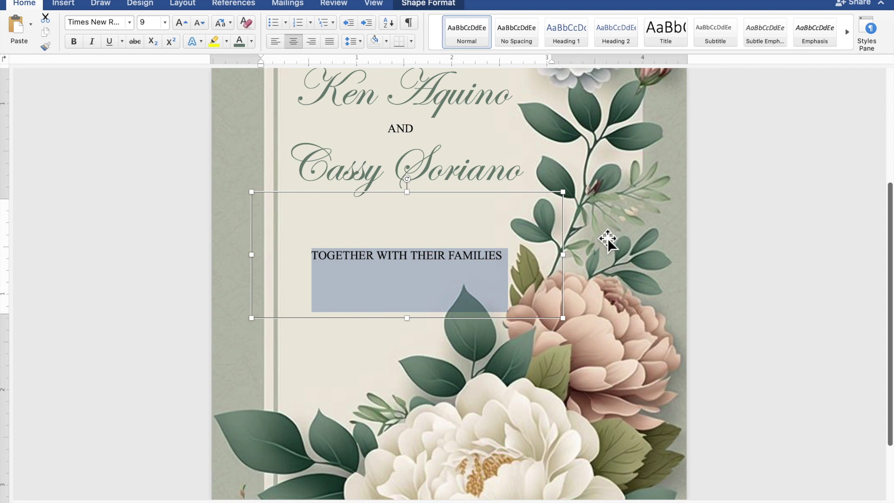
Type REQUEST THE PLEASURE OF YOUR PRESENCE and AS THEY JOYFULLY UNITE IN MARRIAGE, then leave a blank line
type("R")
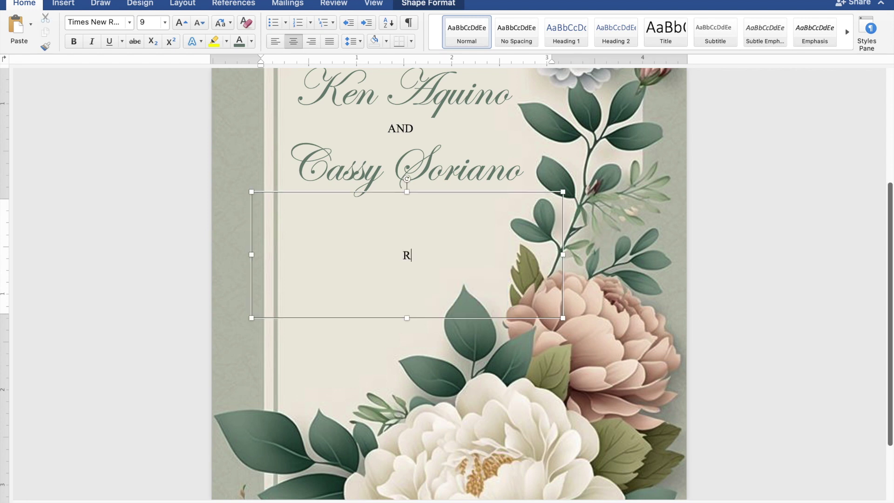
type("EQUEST THE PLEASUR")
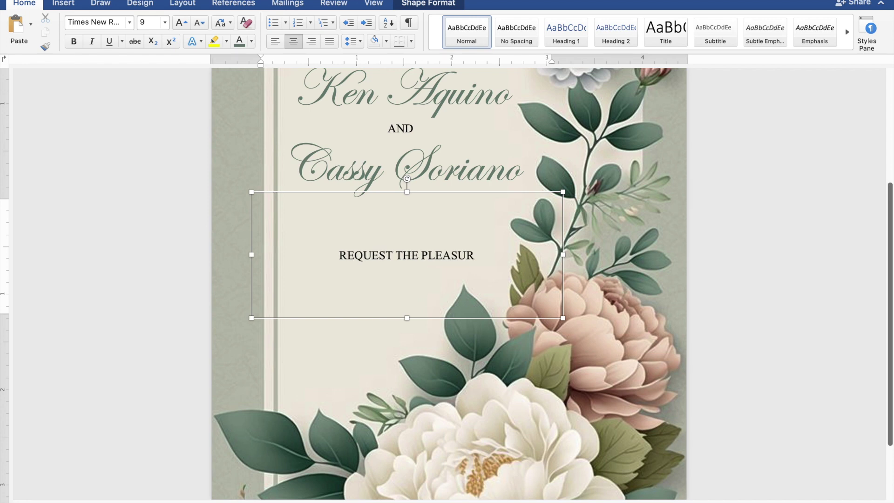
type("E O")
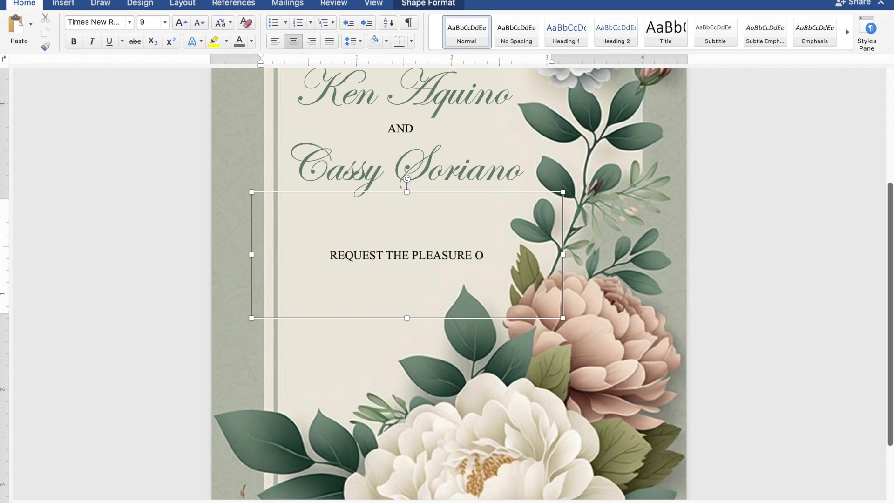
type("F YOUR PRE")
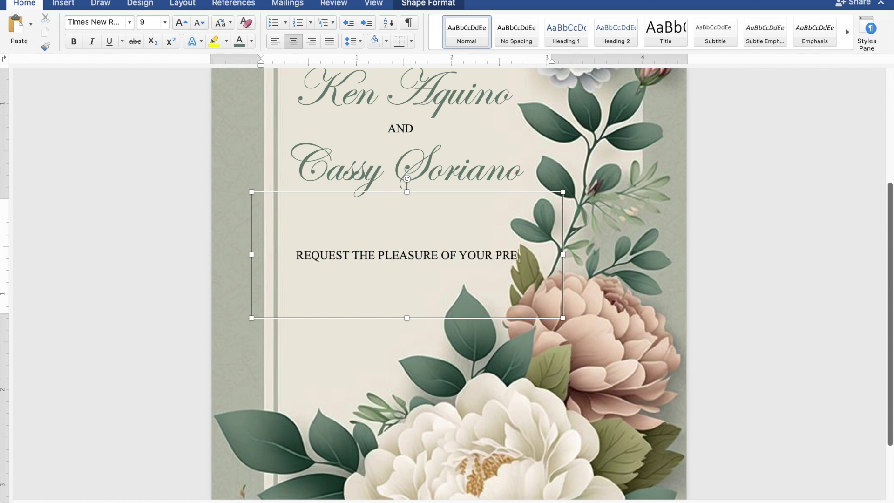
type("SENCE")
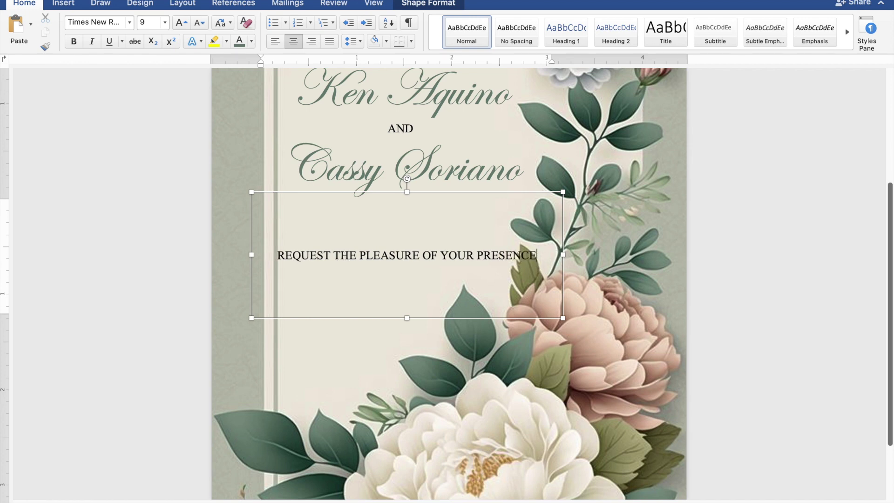
key("Return")
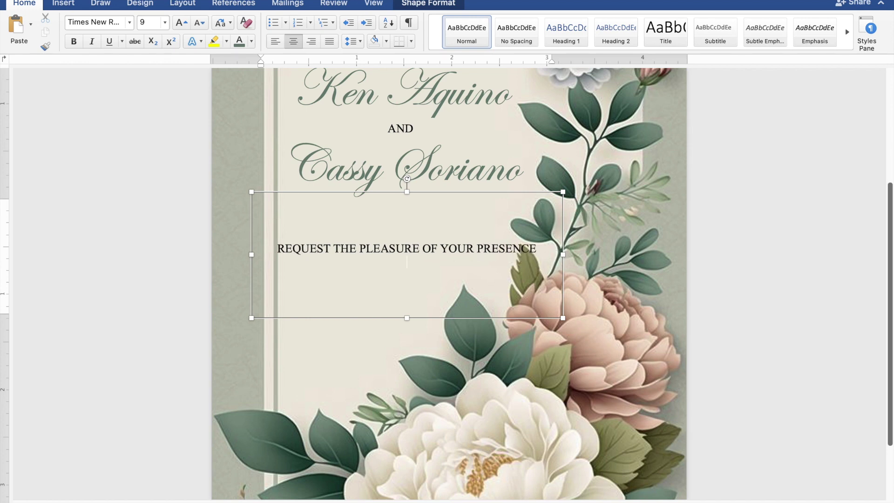
type("AS THEY JOY")
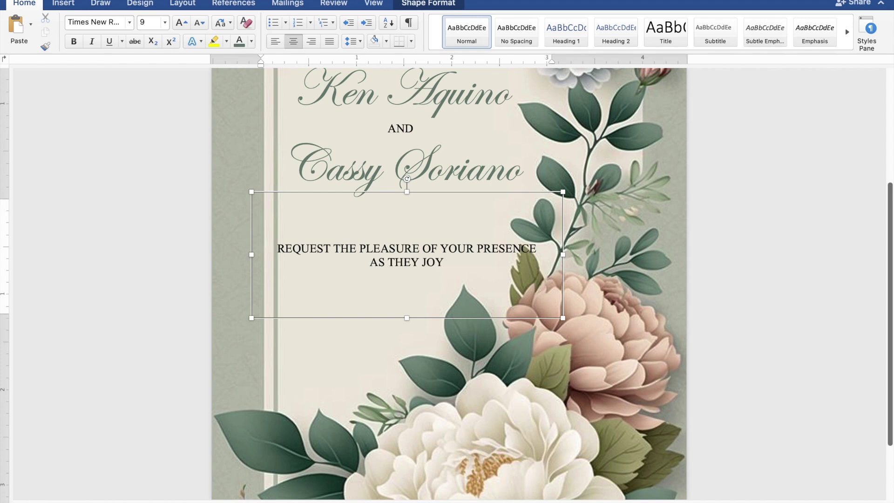
type("FUL")
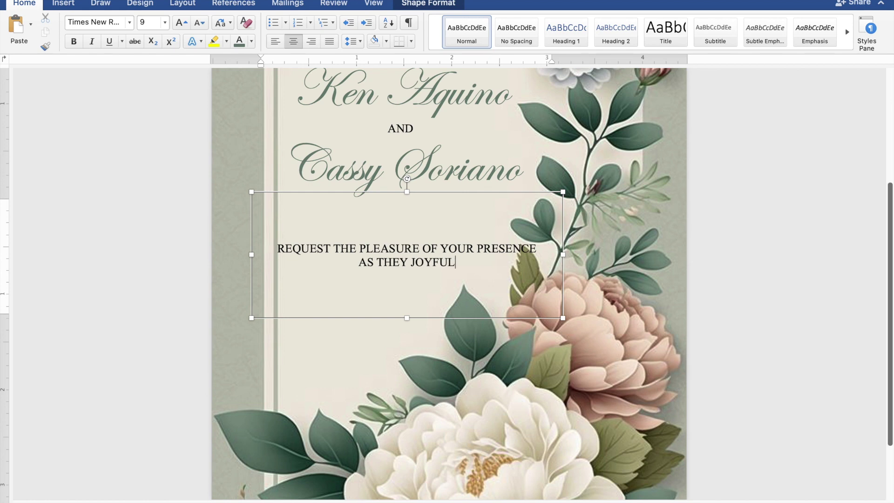
type("LY ")
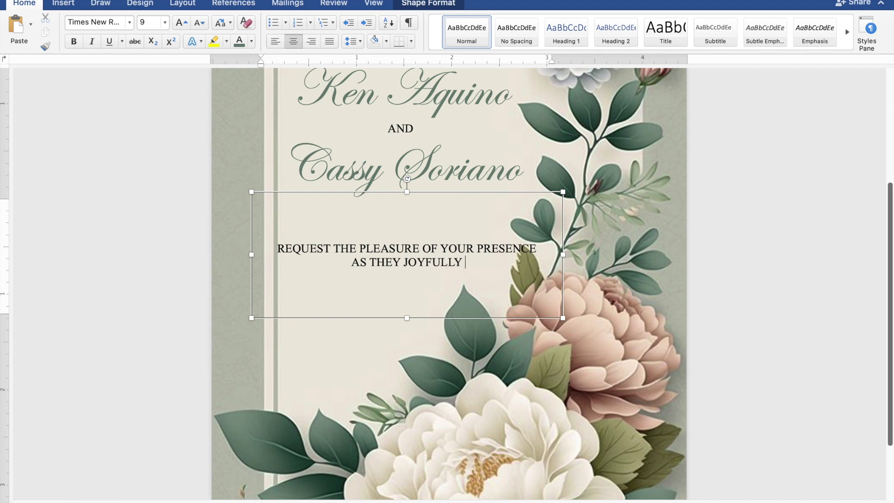
type("UNI")
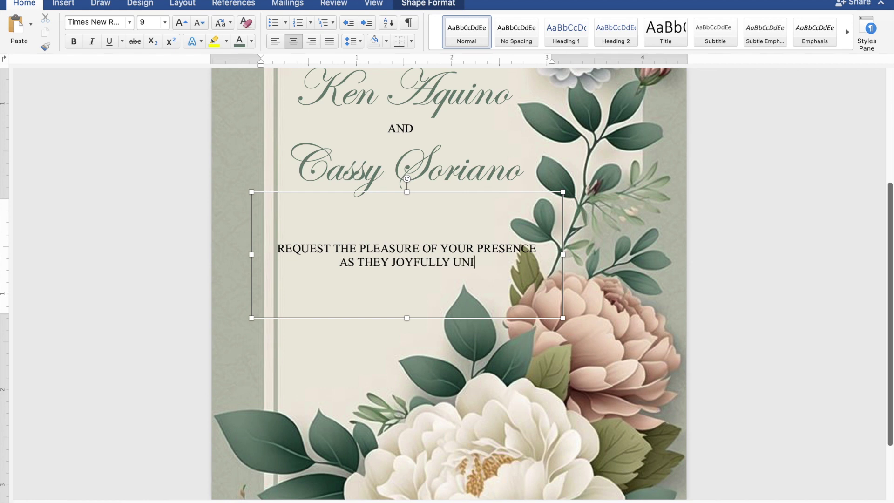
type("TE IN MARRIAGE")
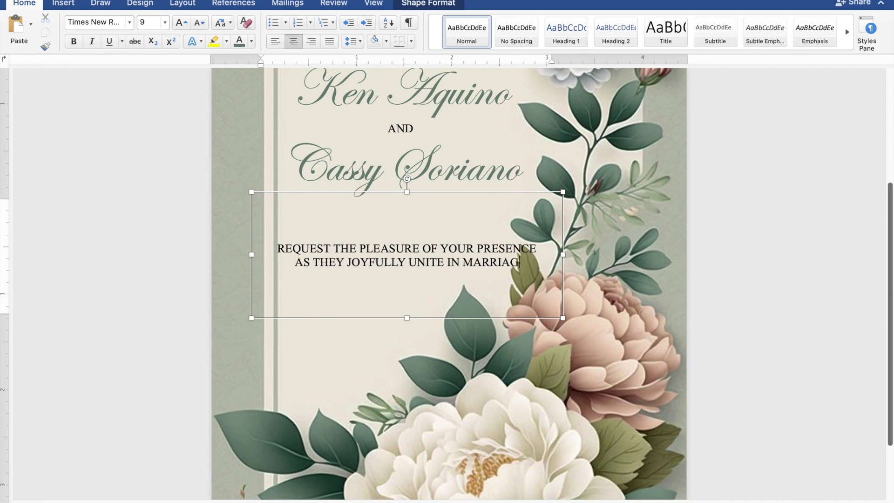
key("Return")
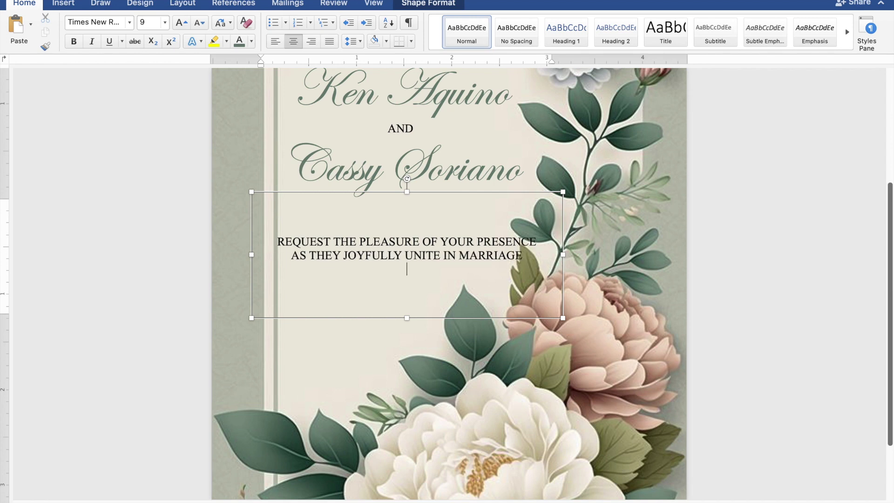
key("Return")
Type the date line 'SUNDAY | NOVEMBER 26, 2023' and start a new line below it
type("SU")
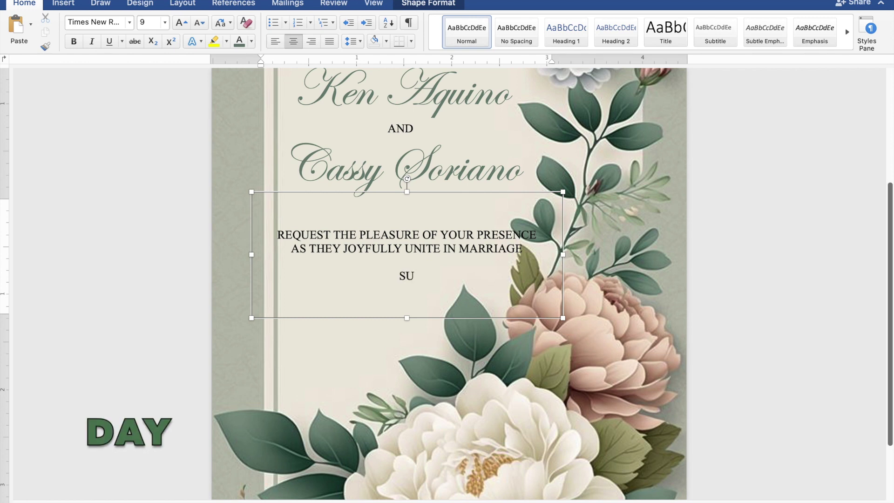
type("NDA")
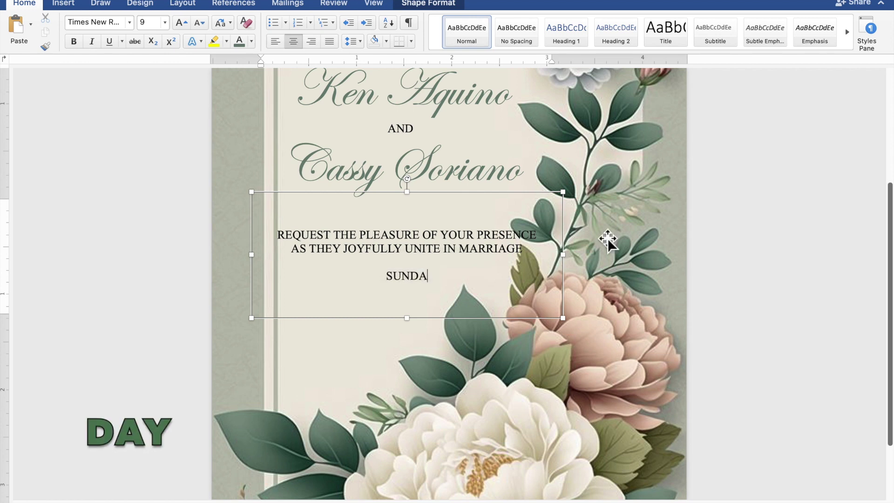
type("Y |")
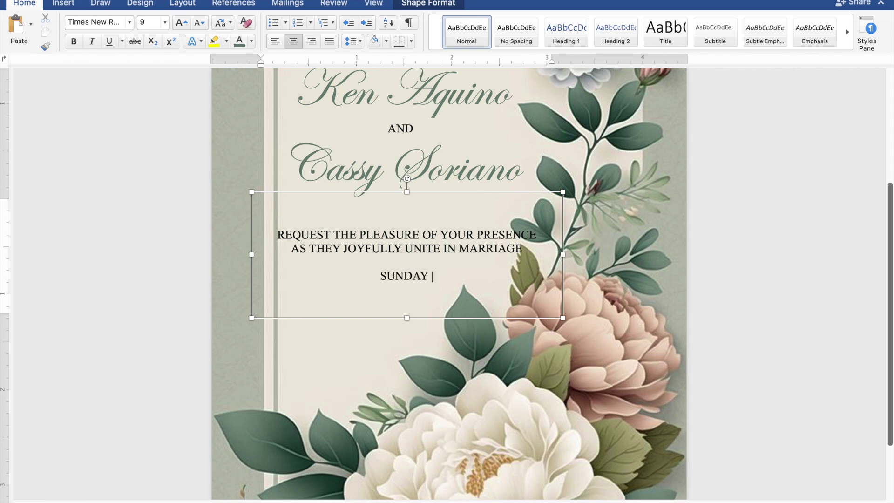
type(" NO")
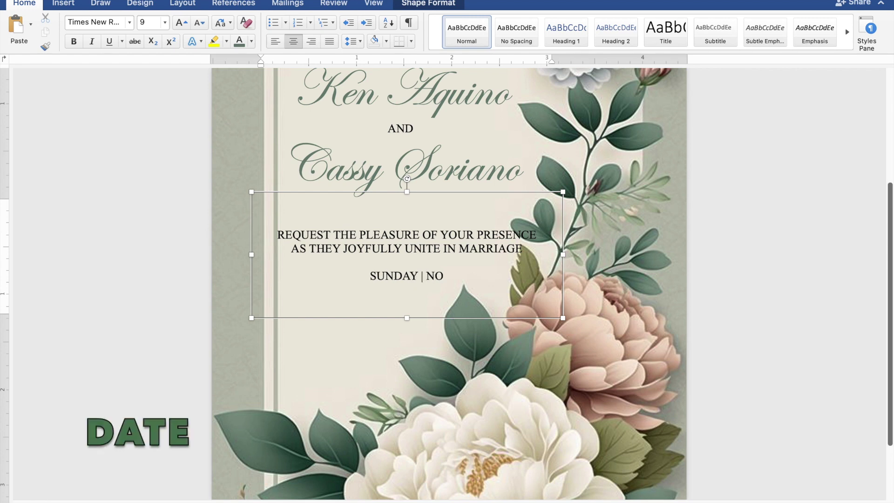
type("VEM")
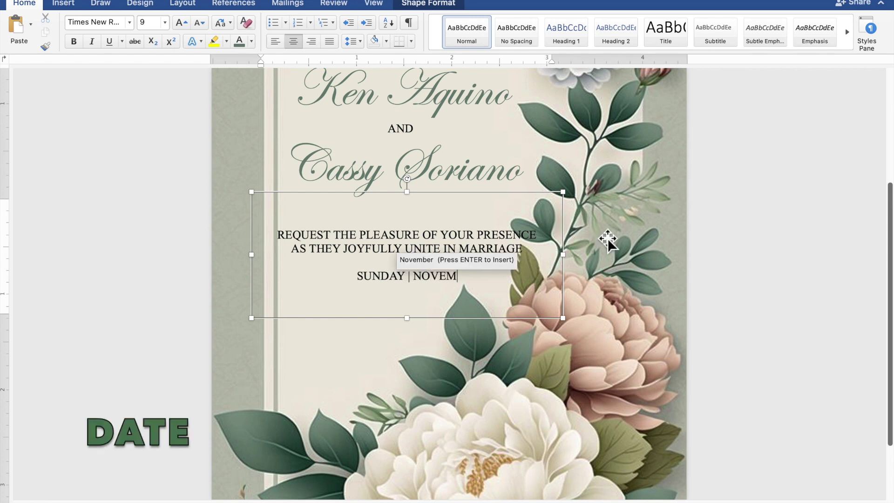
type("BER")
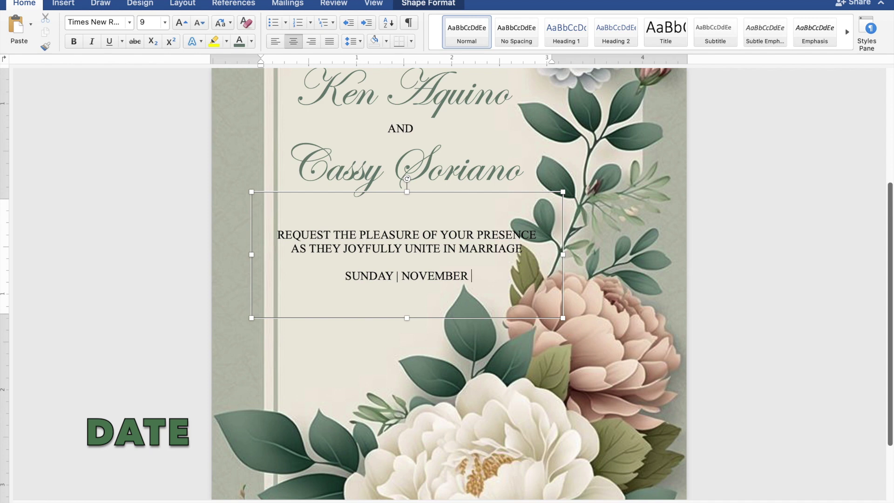
type(" 26")
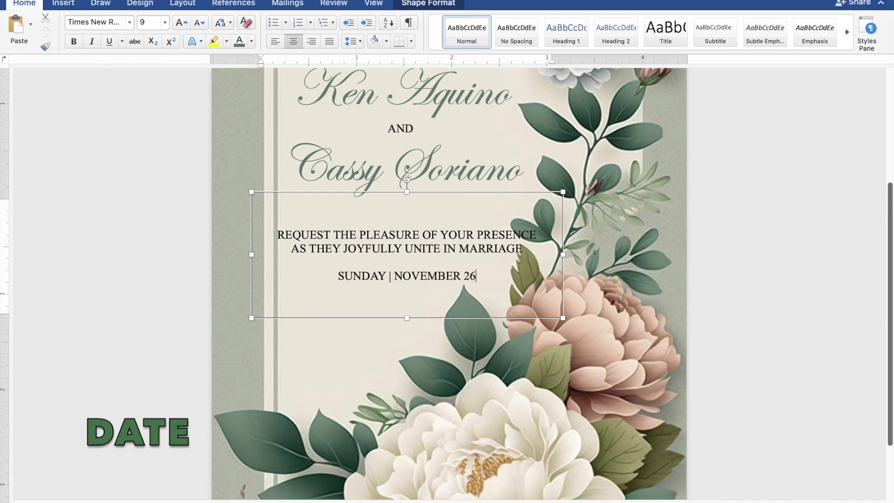
type(",")
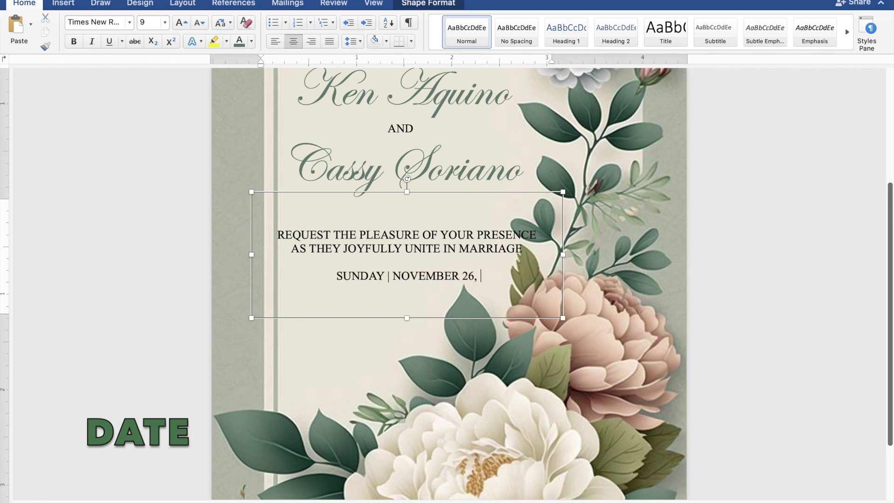
type(" 2023")
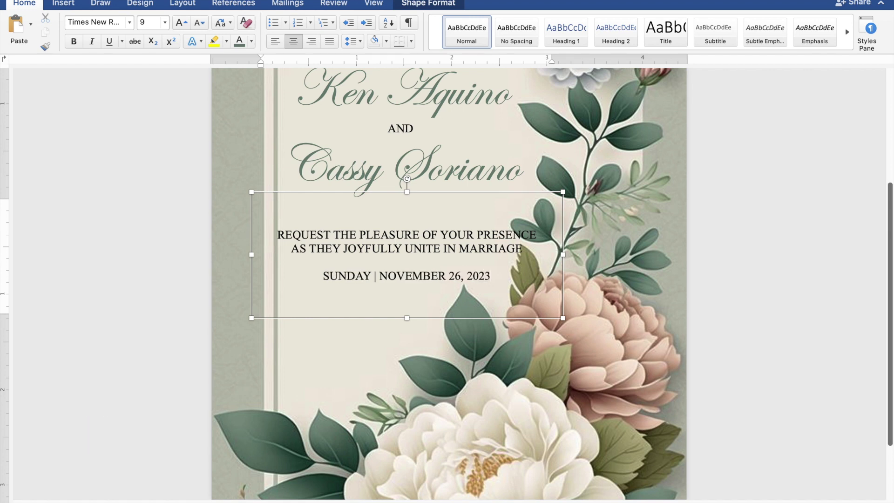
key("Return")
Add the lines '10:00 IN THE MORNING', 'ST. THOMAS AQUINAS PARISH CHURCH' and 'MANGALDAN, PANGASINAN'
type("1")
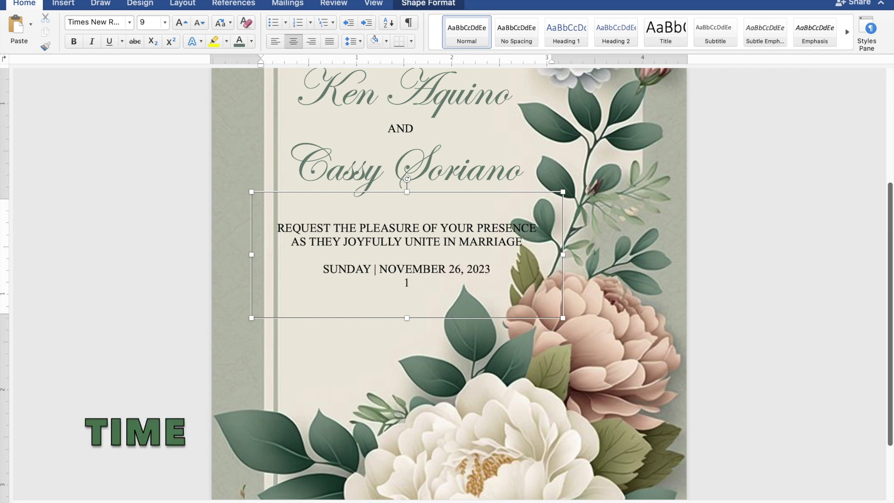
type("0:00 IN THE MO")
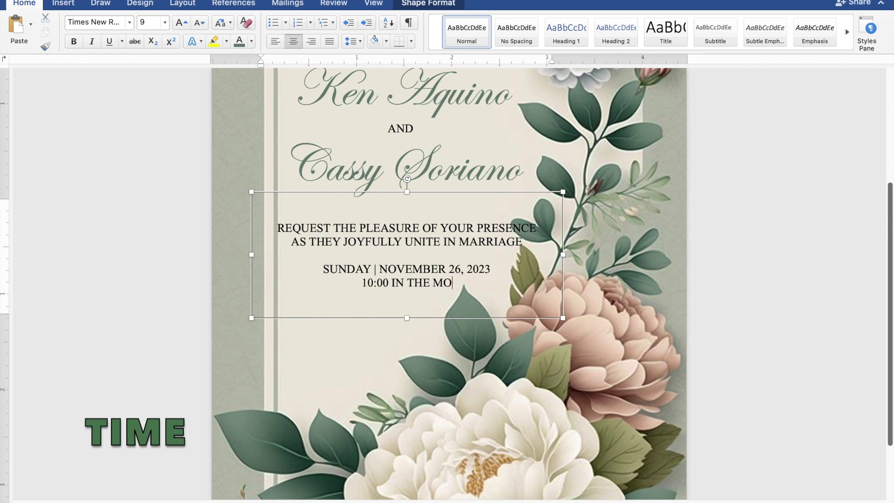
type("RNING")
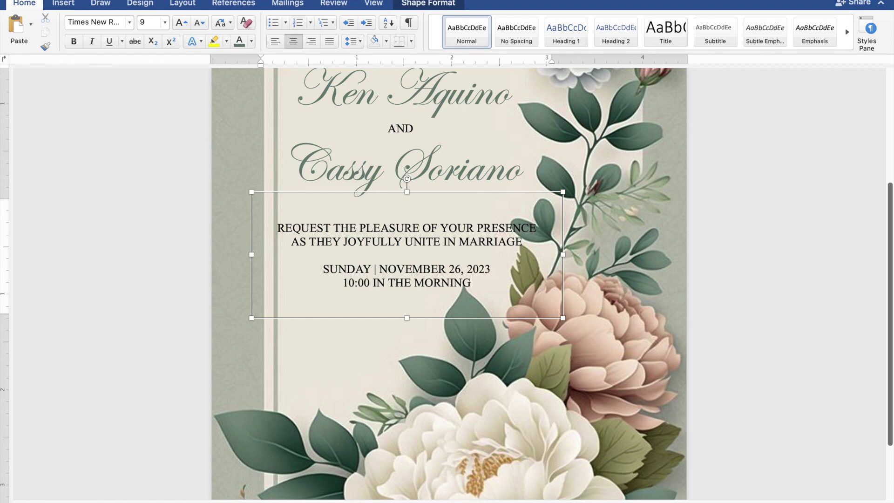
key("Return")
type("S")
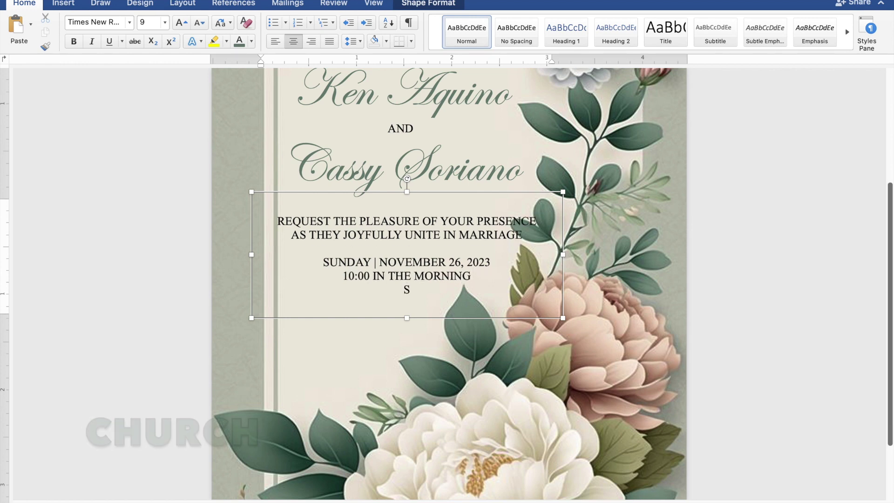
type("T. THO")
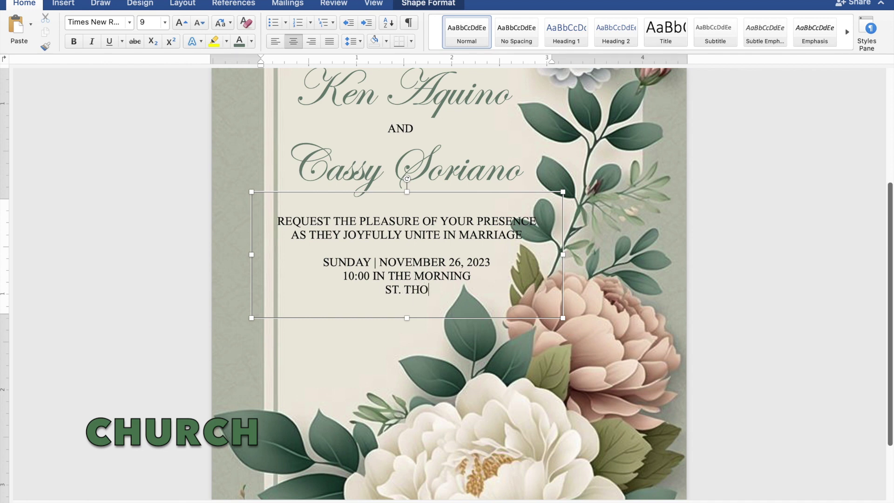
type("MAS AQU")
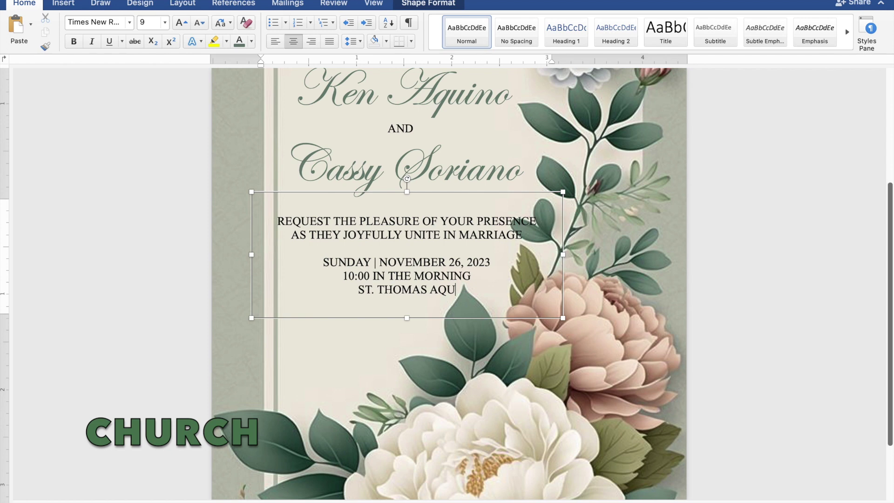
type("INAS")
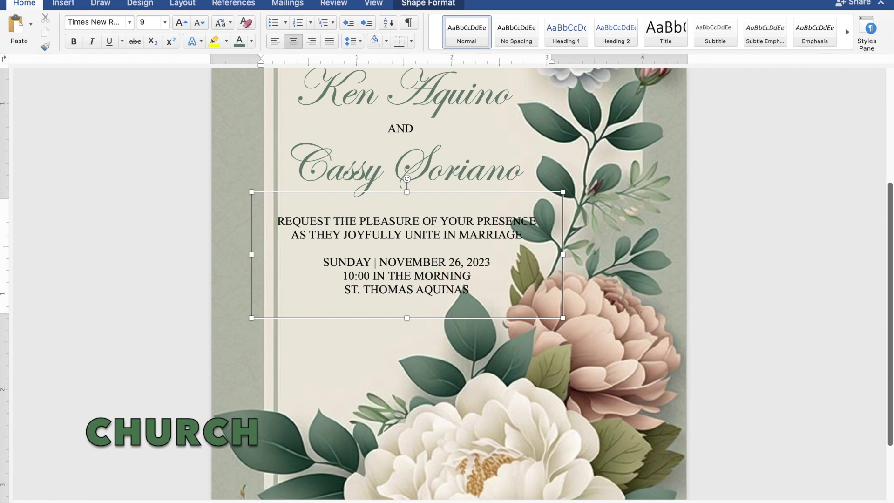
type(" PARI")
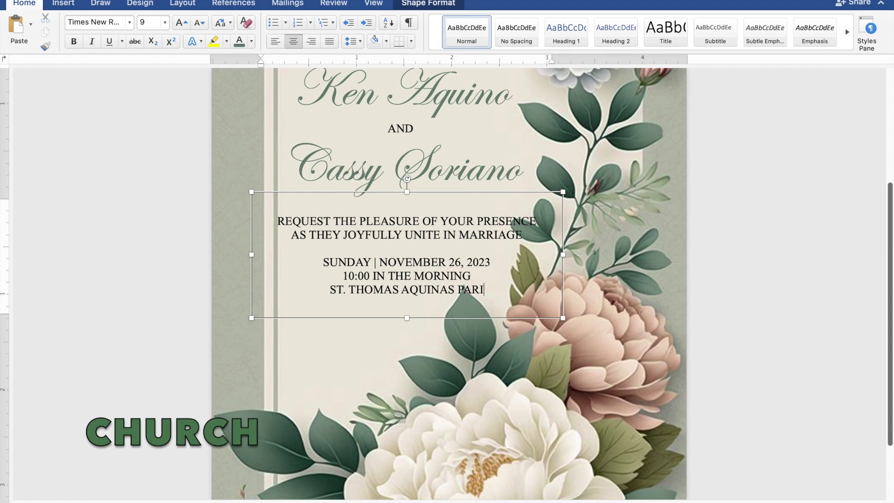
type("SH C")
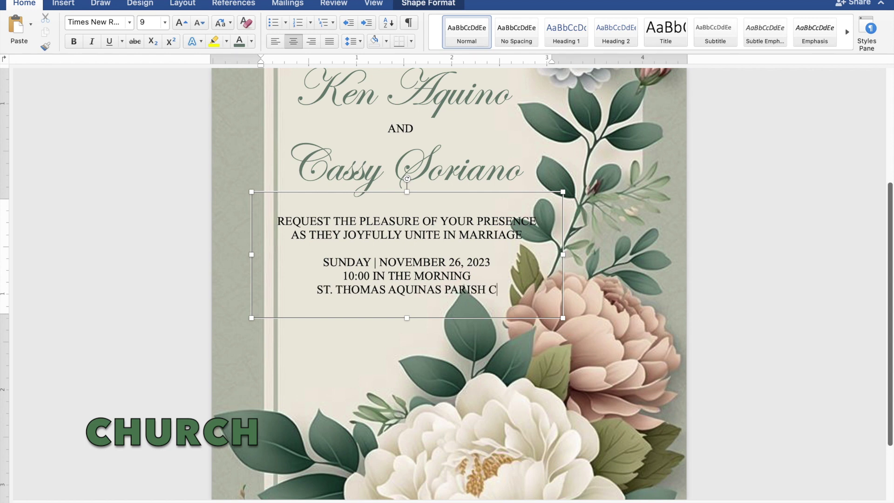
type("HURCH")
key("Return")
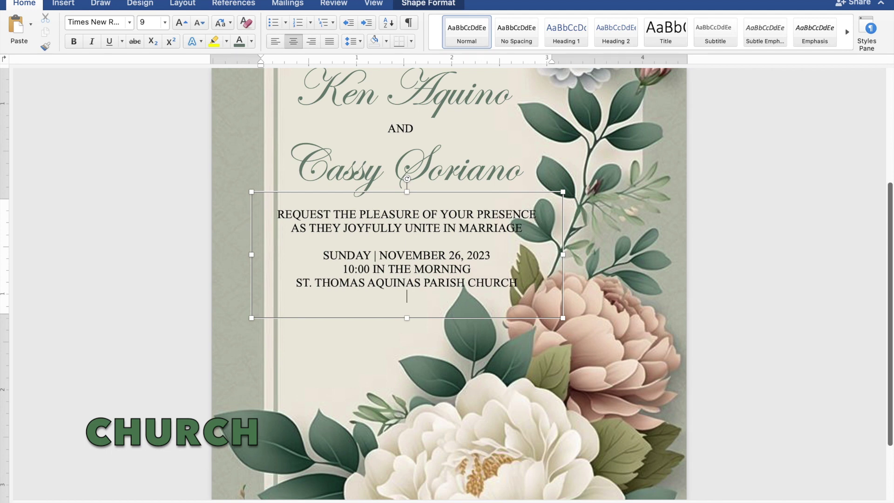
type("MANGALDAN, PA")
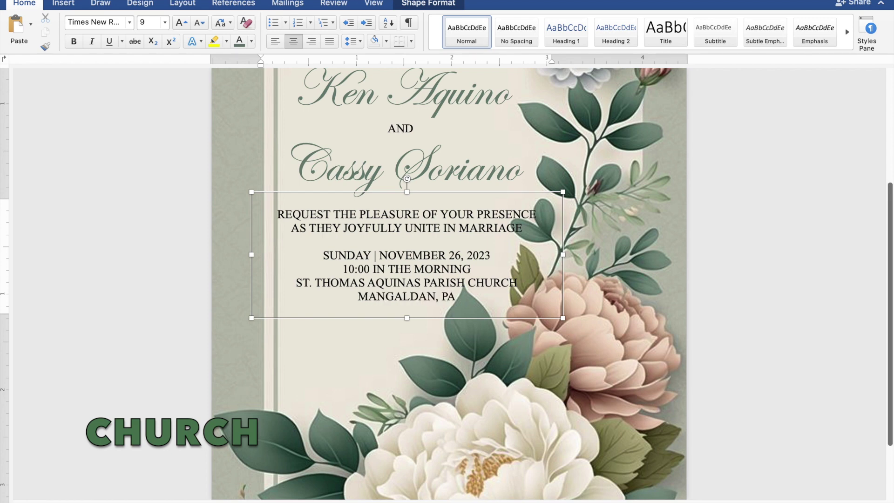
type("NGASINAN")
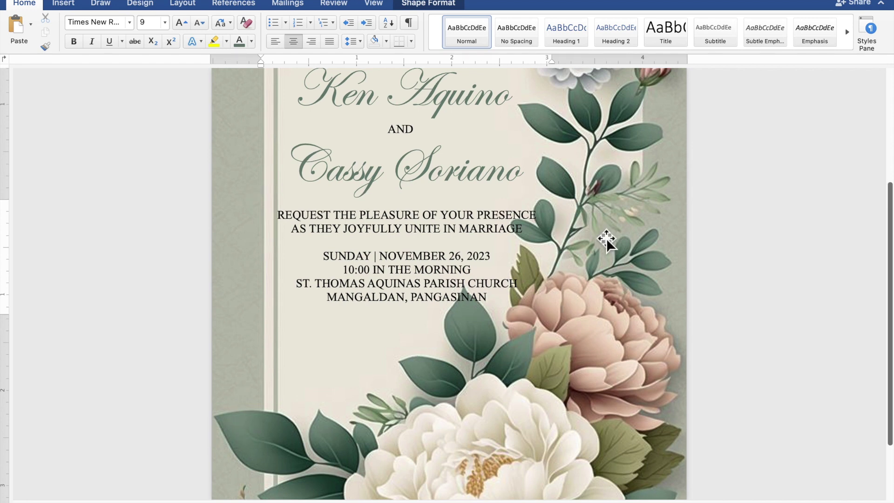
Duplicate the couple's names text box and move the copy below the church address
scroll(606, 239, "up", 2)
left_click(413, 170)
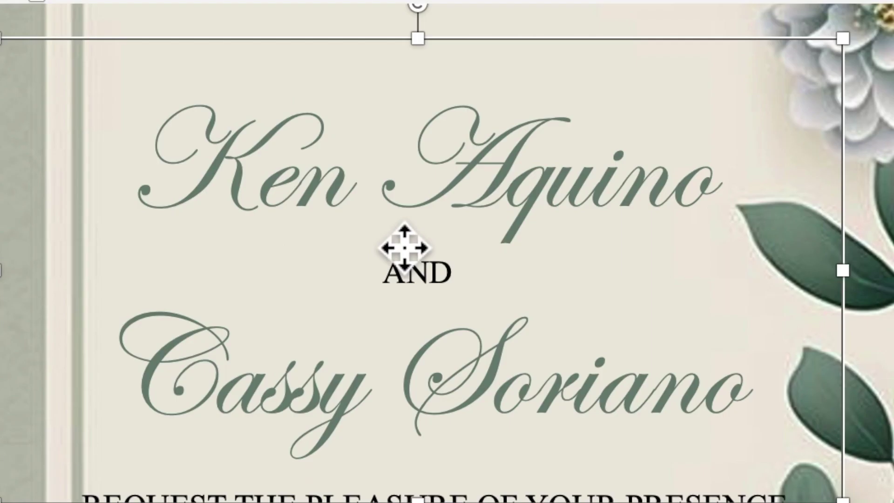
right_click(394, 152)
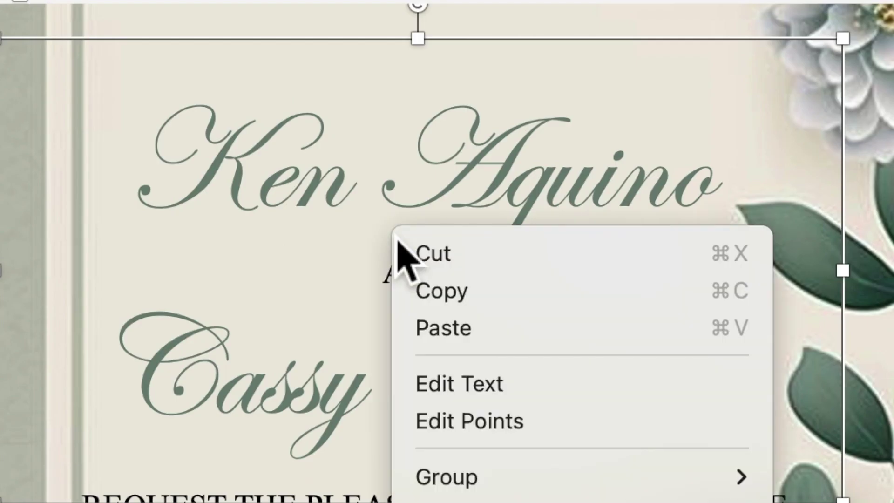
left_click(440, 291)
right_click(401, 218)
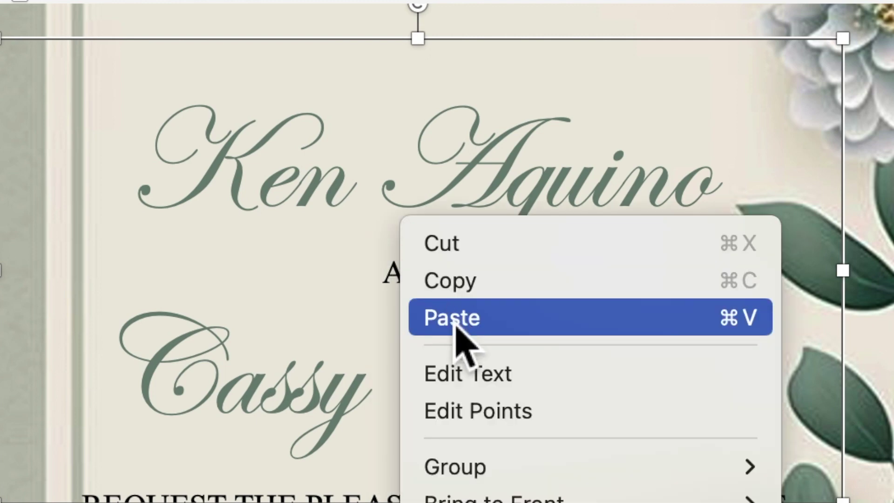
left_click(455, 321)
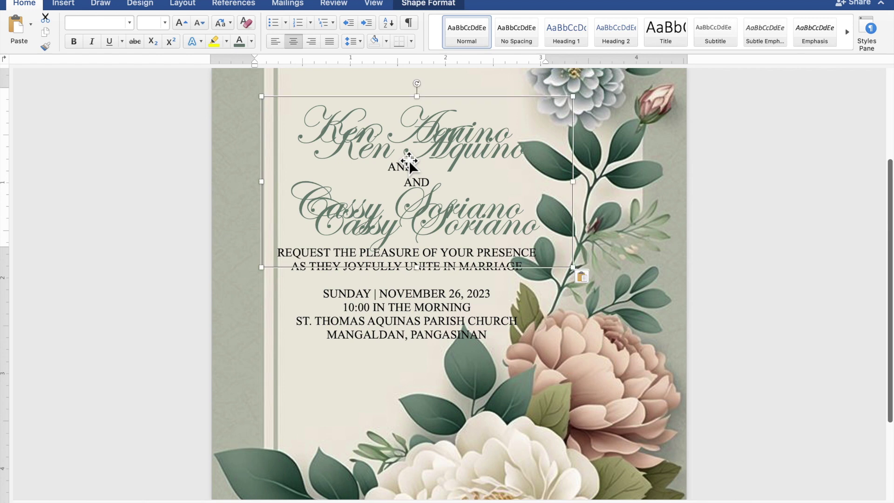
left_click_drag(409, 163, 385, 369)
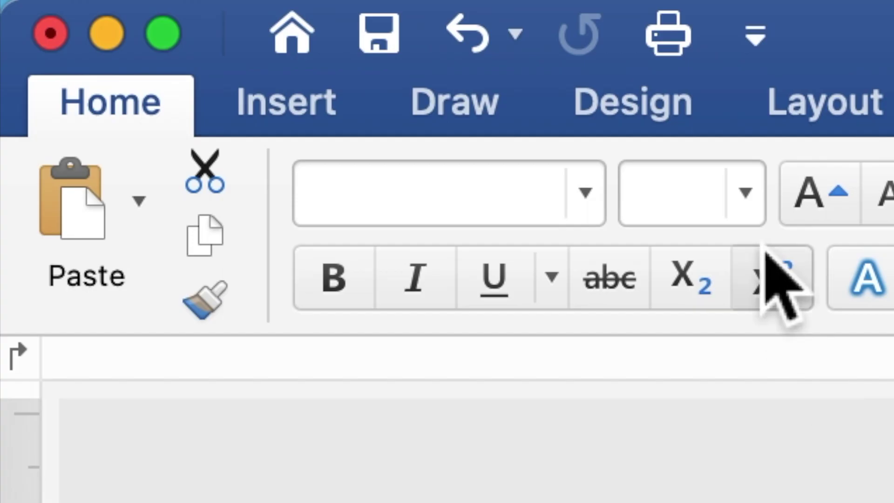
Set the copied text to font size 20
left_click(157, 24)
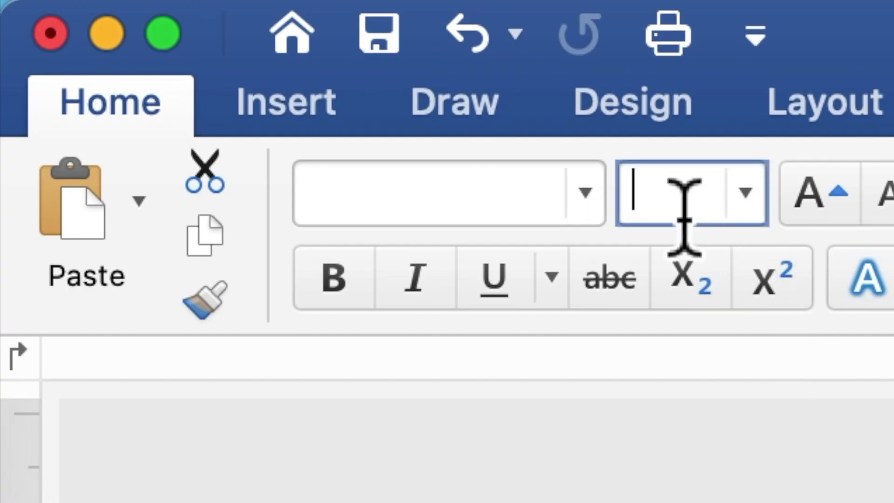
type("20")
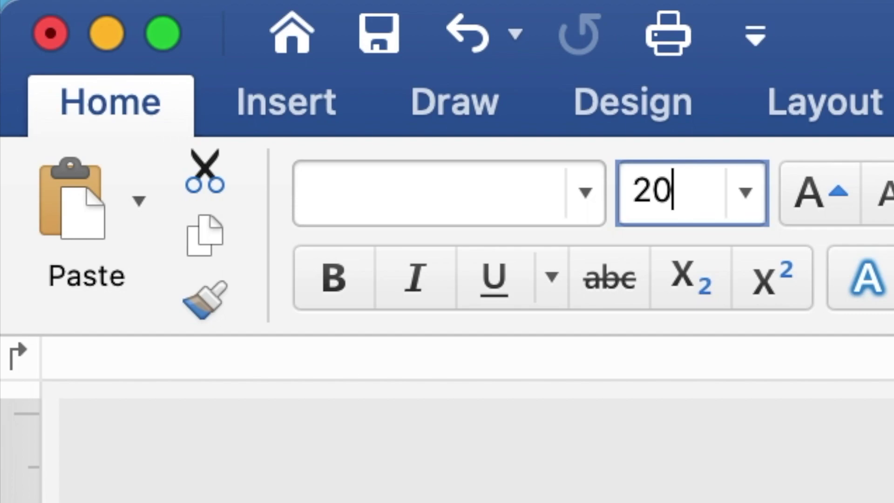
key("Return")
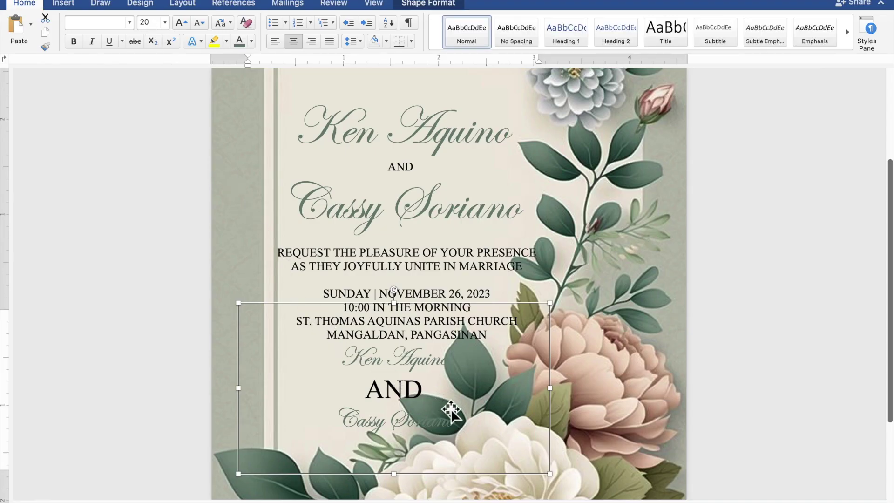
Replace the copied names with 'Reception to follow', shrink the box, and place it under the address
left_click_drag(459, 433, 348, 364)
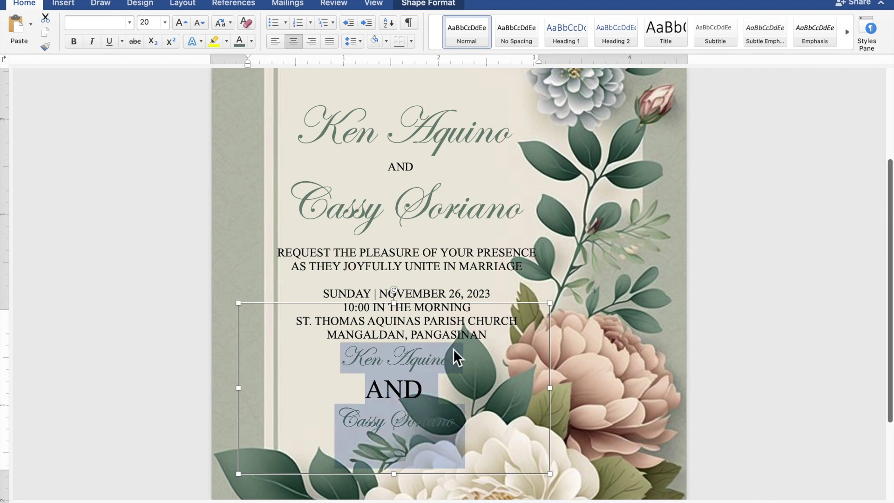
key("BackSpace")
type("Rec")
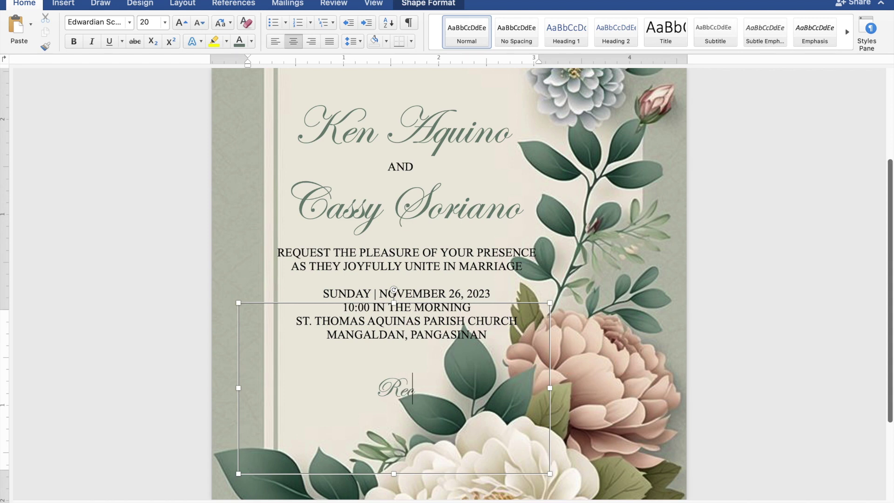
type("eption")
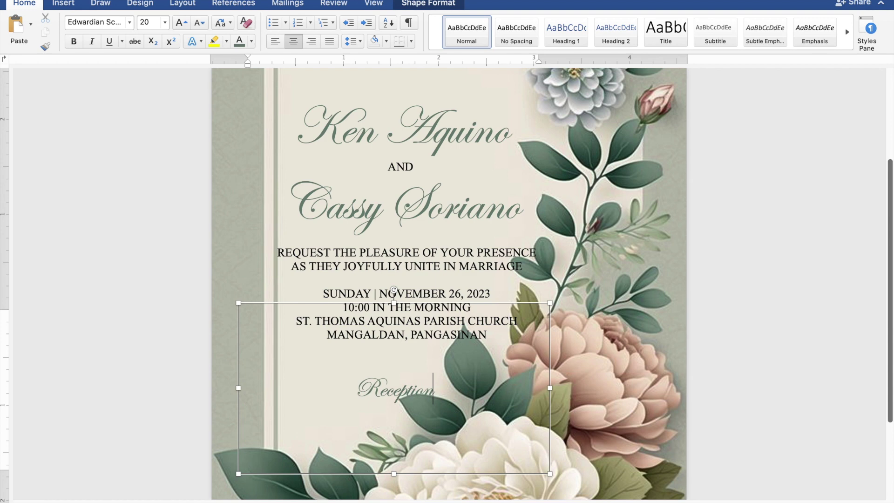
type("to")
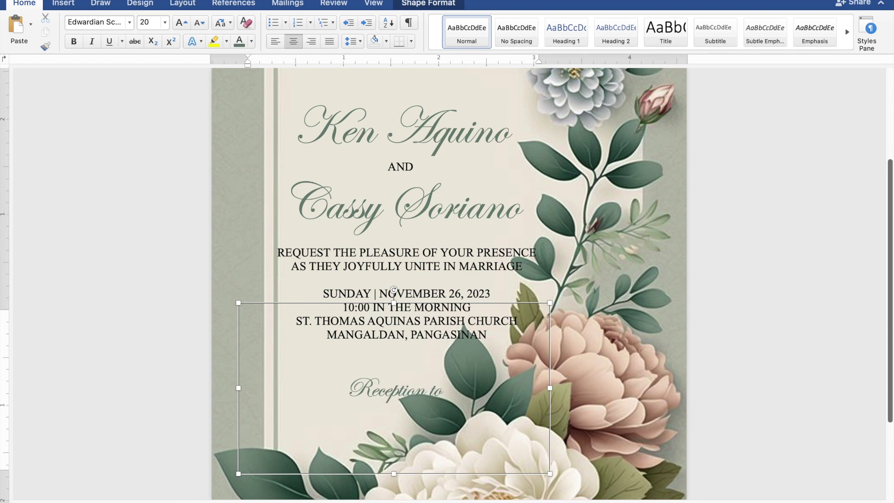
type(" fol")
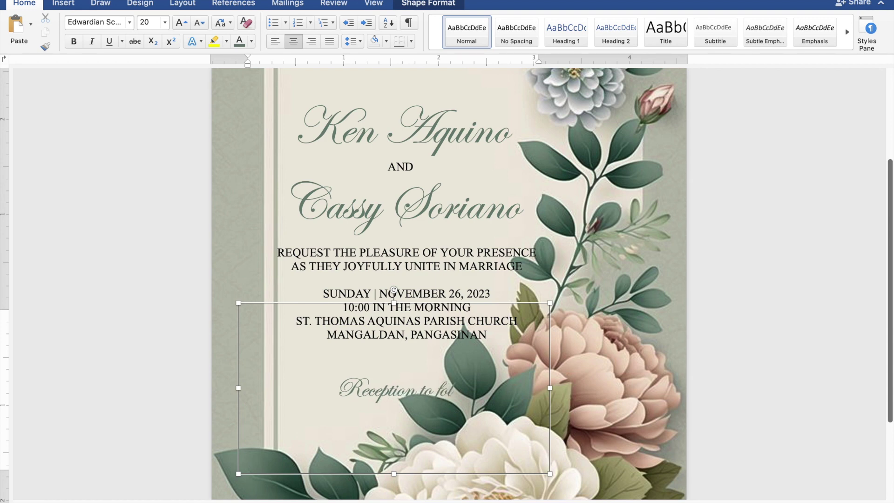
type("low")
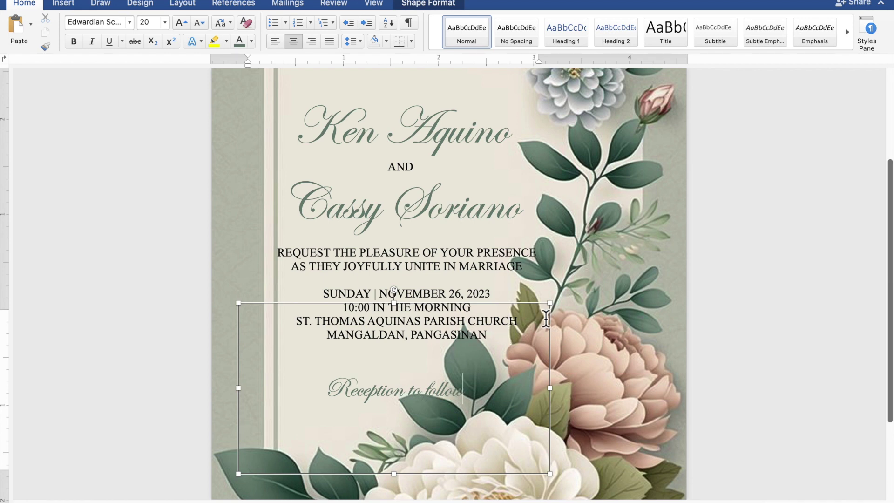
left_click_drag(559, 310, 448, 420)
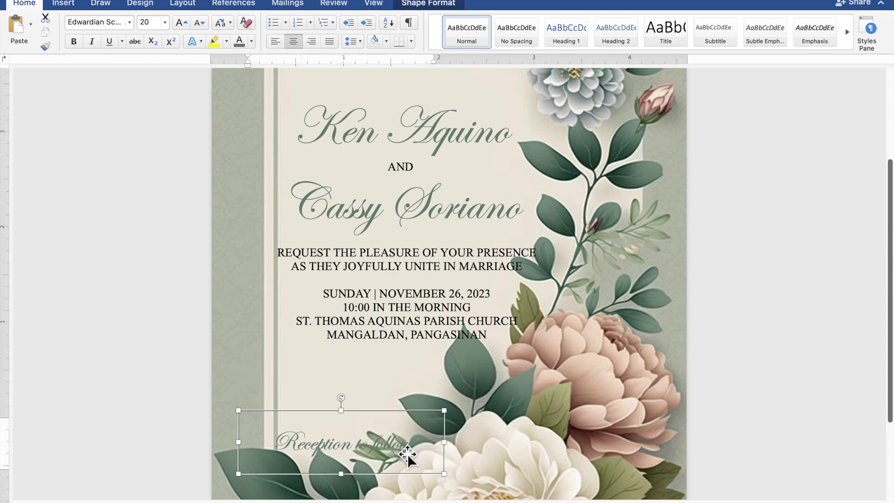
left_click_drag(410, 443, 428, 387)
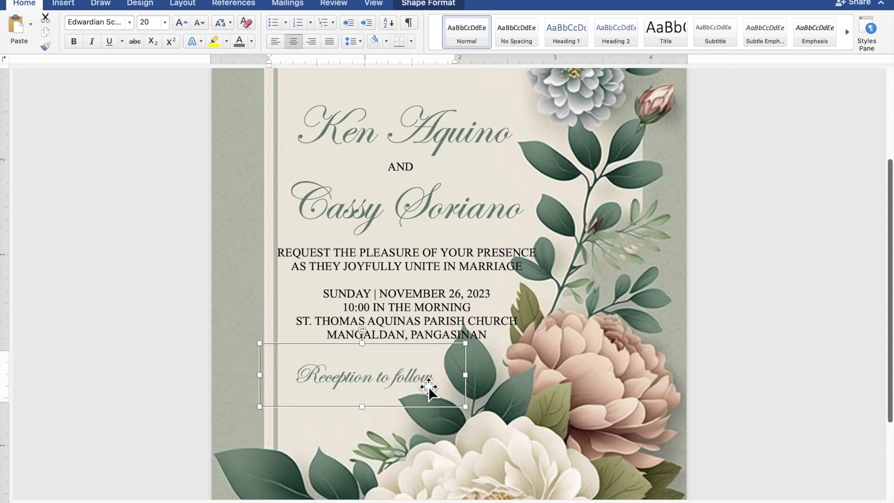
Raise the names, details and reception boxes slightly, with details at 2.77" and reception at 4.1"
scroll(428, 386, "down", 2)
scroll(429, 386, "down", 3)
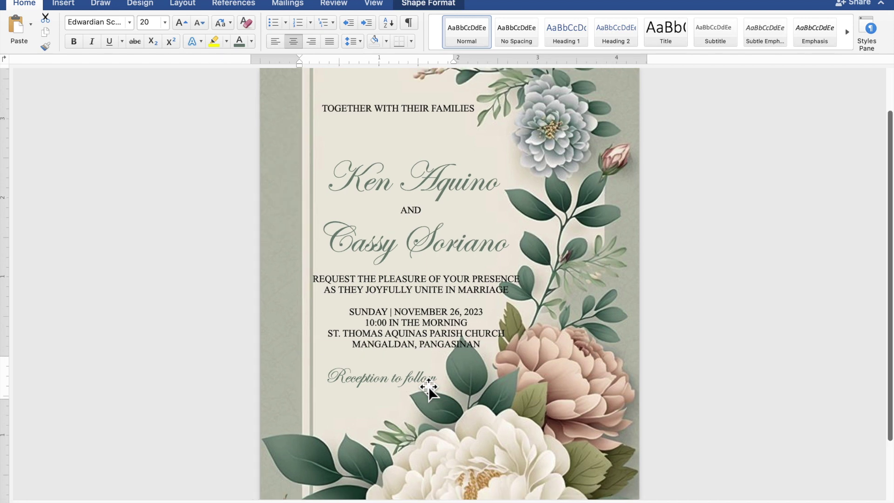
scroll(429, 386, "down", 3)
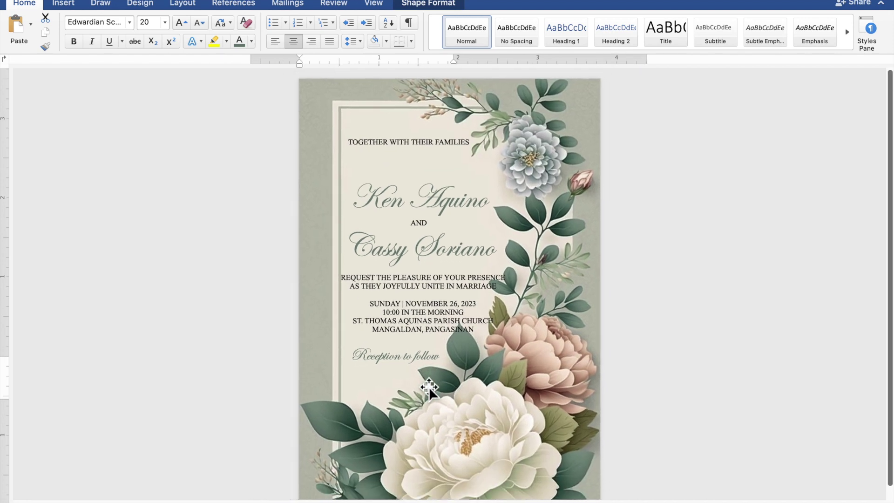
left_click(428, 387)
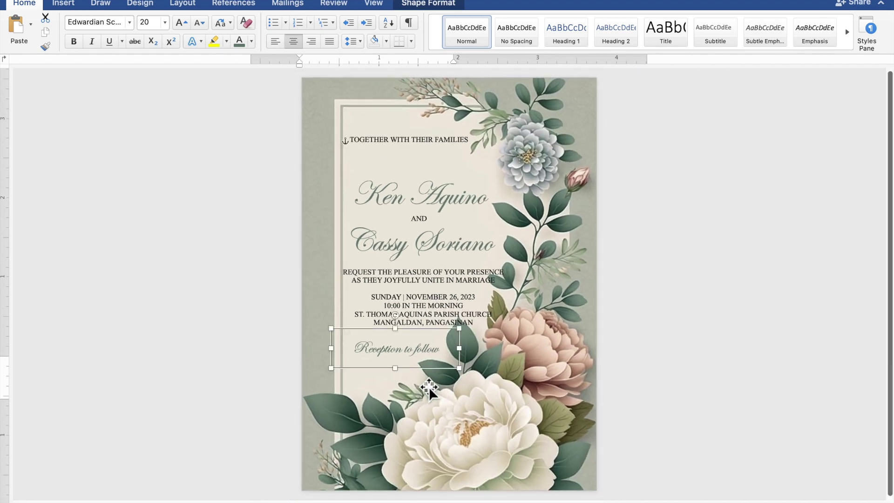
left_click(410, 211)
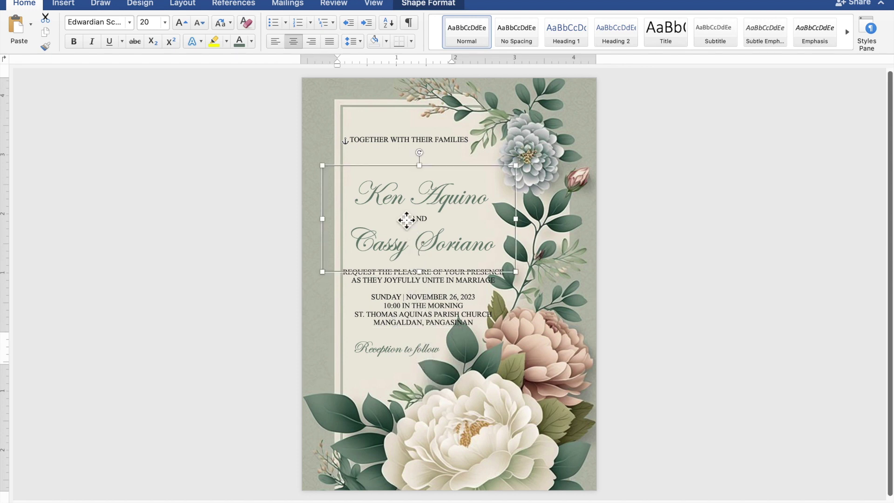
left_click_drag(413, 216, 409, 202)
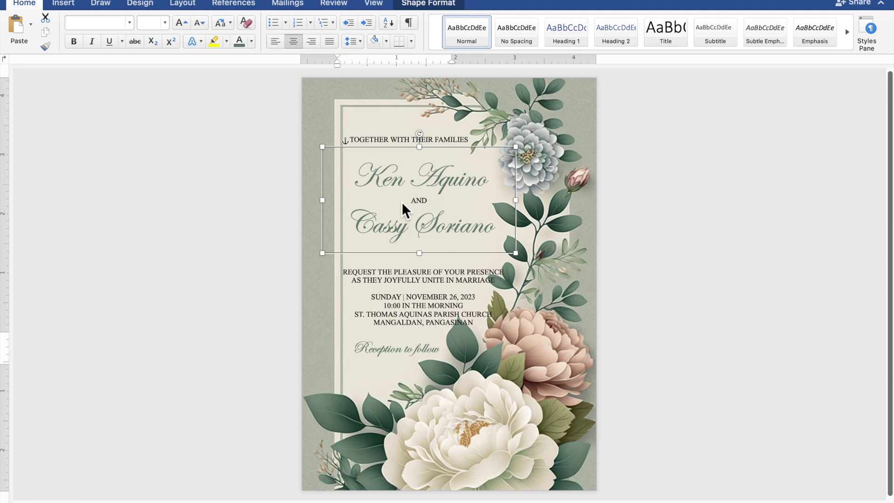
left_click_drag(407, 275, 407, 263)
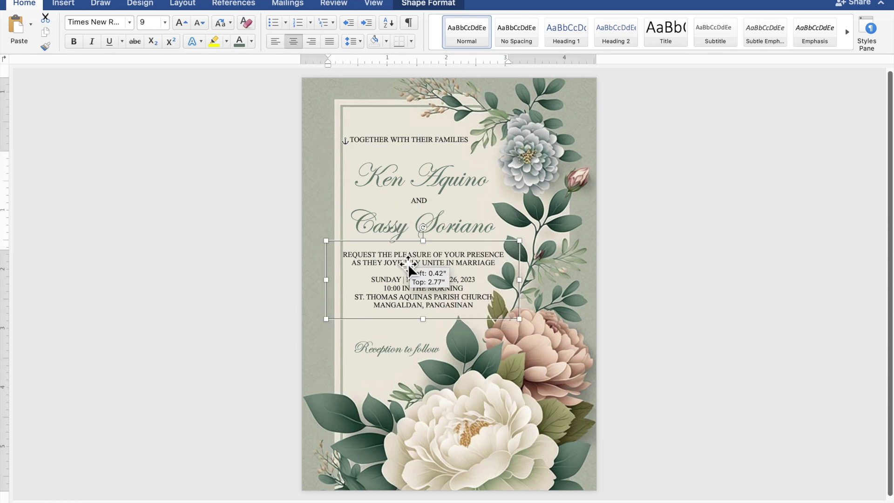
left_click_drag(407, 264, 408, 264)
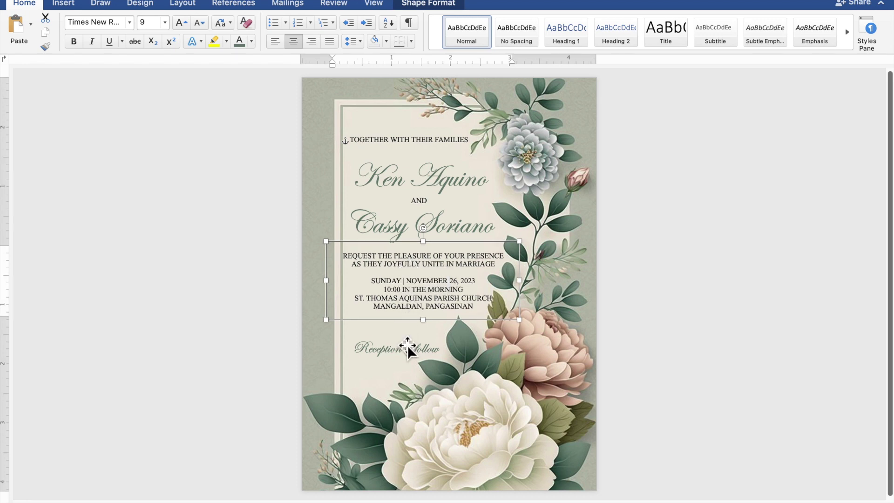
left_click_drag(408, 345, 407, 342)
left_click(418, 213)
left_click_drag(419, 214, 418, 208)
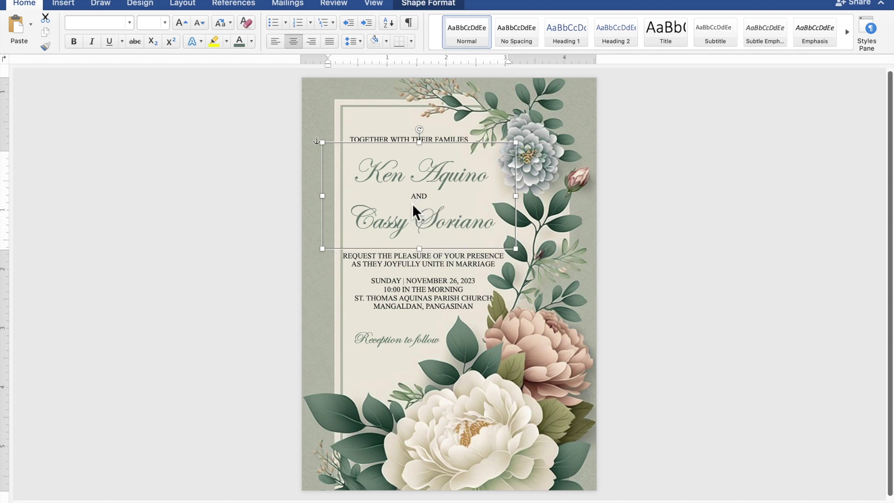
left_click(776, 266)
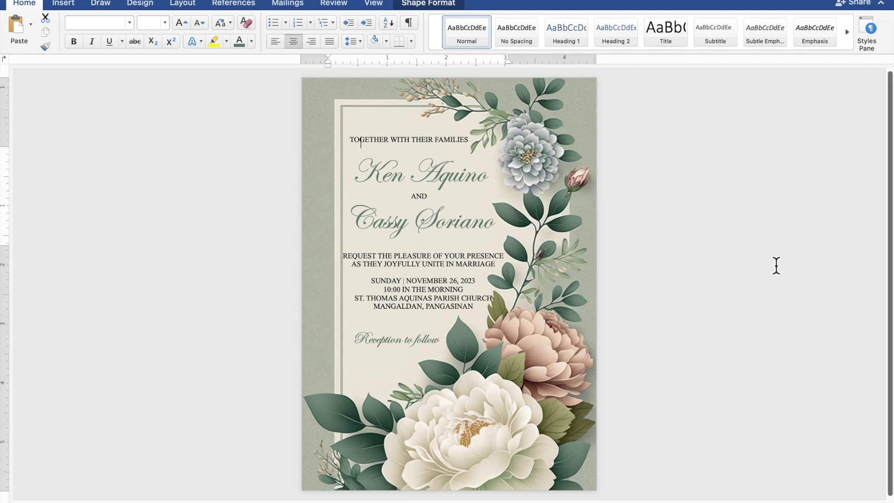